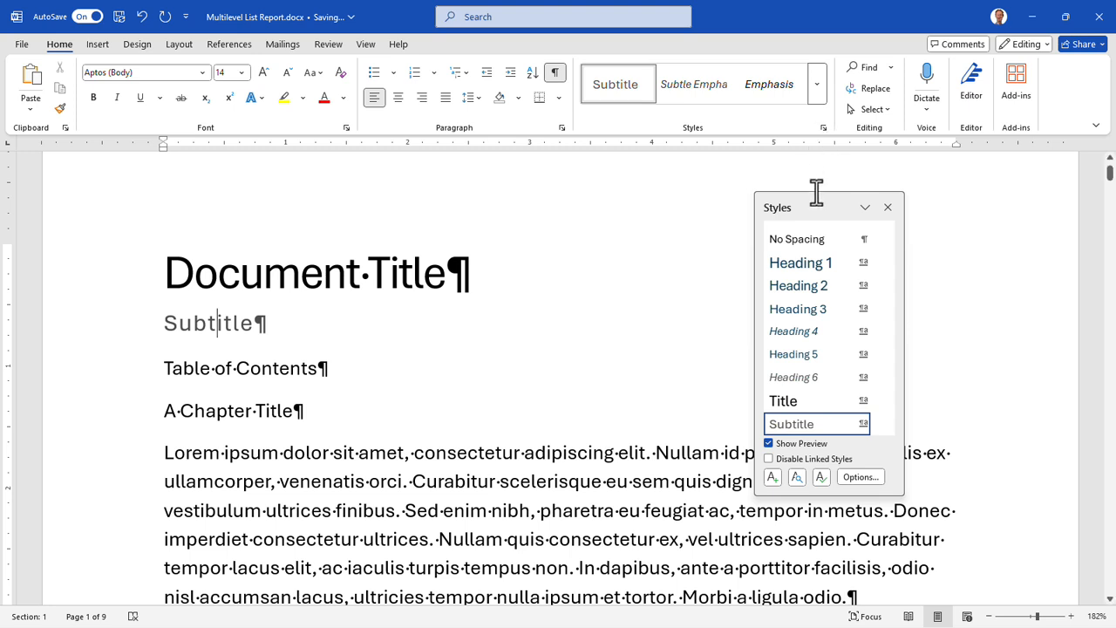
- Dock the Styles pane beside the document and apply the Heading 1 style to "A Chapter Title"
left_click_drag(828, 204, 1089, 201)
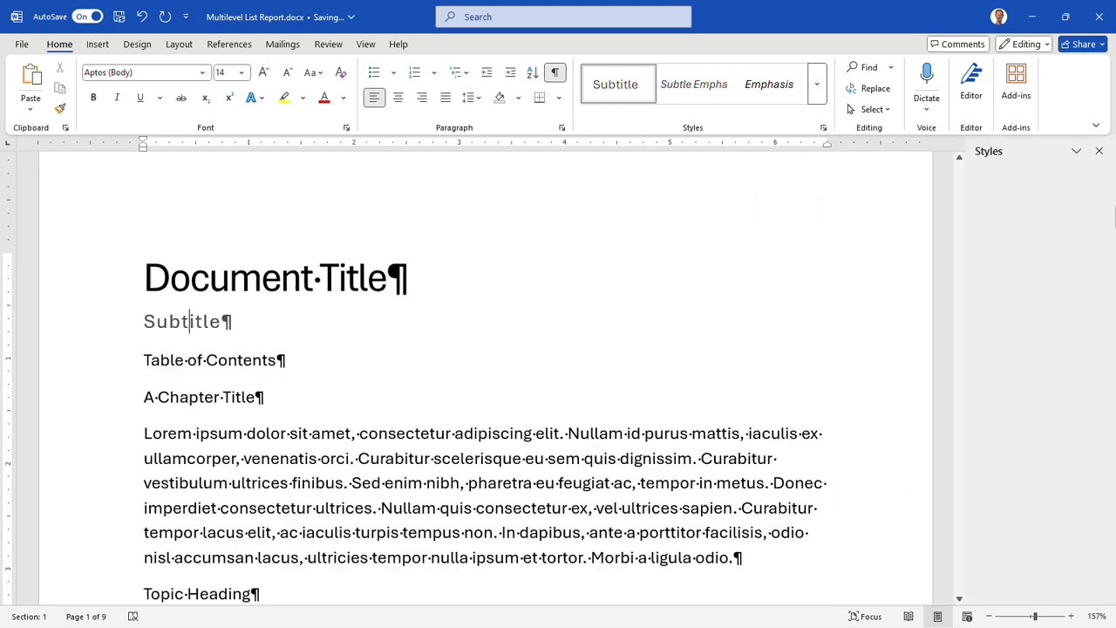
left_click(200, 396)
left_click(1003, 224)
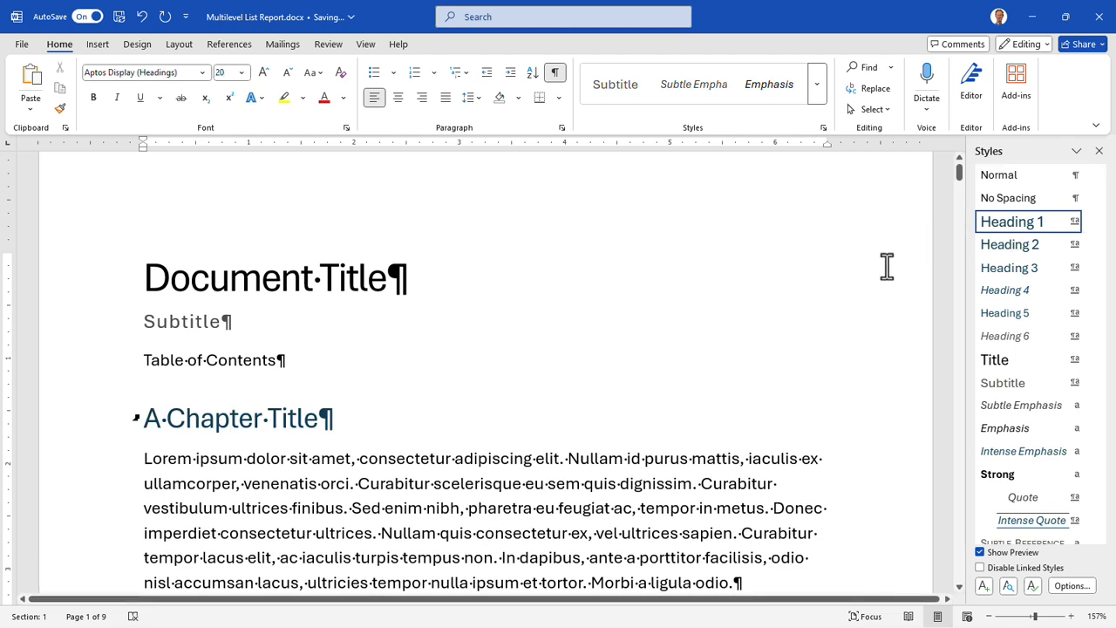
- Apply Heading 2 to the first "Topic Heading" and Heading 3 to the "Subhead" that follows it
left_click(958, 540)
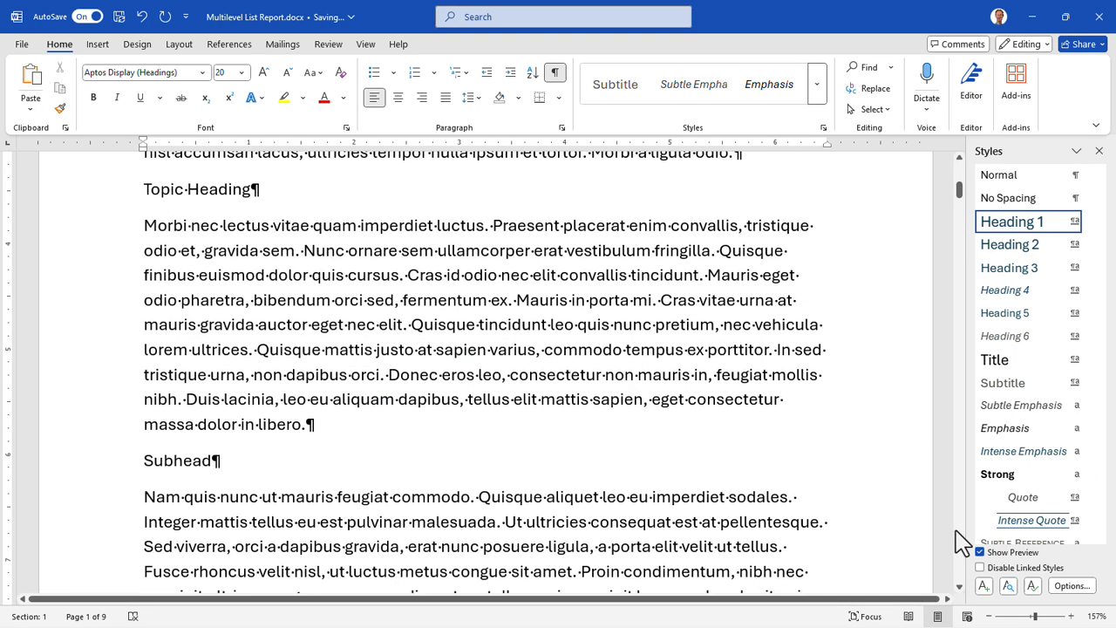
left_click(212, 190)
left_click(1010, 244)
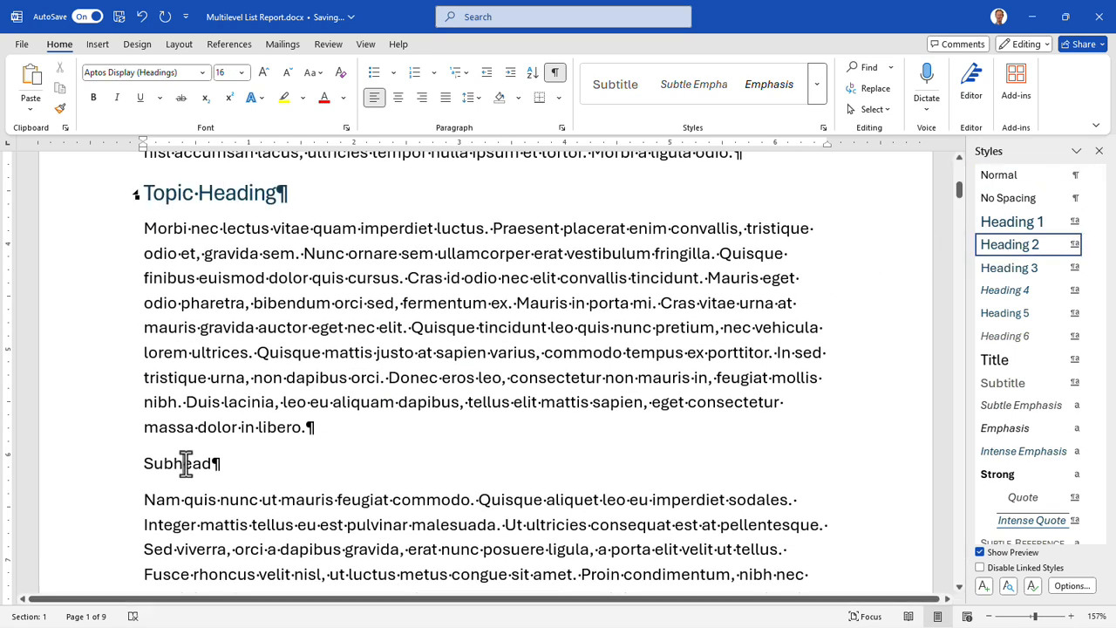
left_click(186, 463)
left_click(993, 268)
- Apply Heading 3 to the second "Subhead" of the first chapter and Heading 2 to the "Topic Heading" after it
left_click(961, 496)
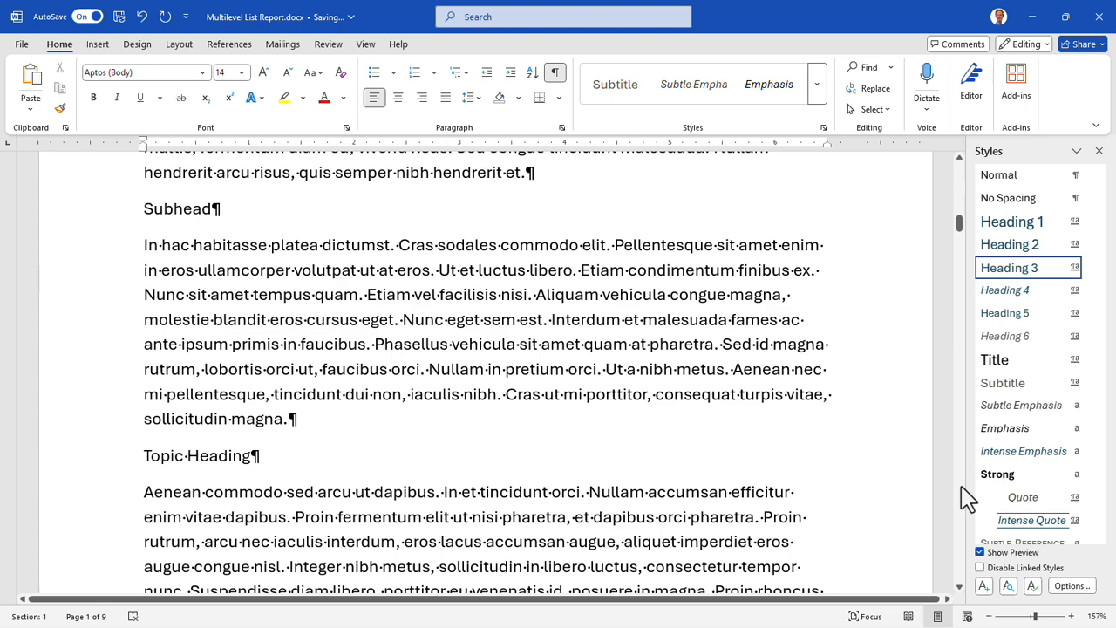
left_click(181, 212)
left_click(994, 267)
left_click(212, 455)
left_click(1010, 244)
- Select the first two unstyled "Subhead" lines on page 4 together and apply Heading 3 to both
left_click(958, 409)
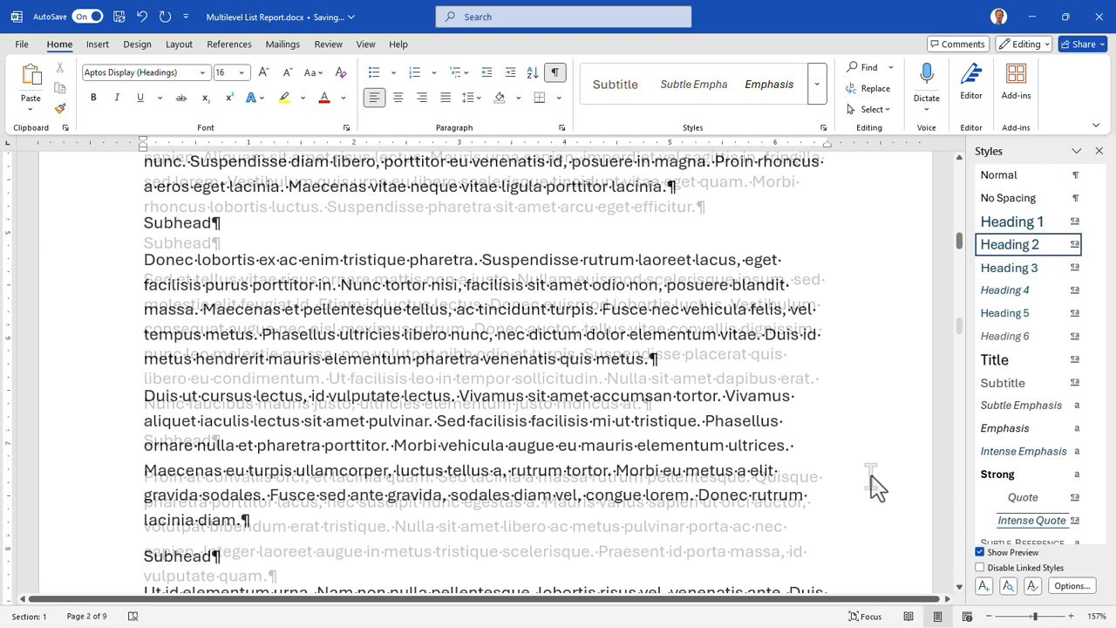
left_click(86, 244)
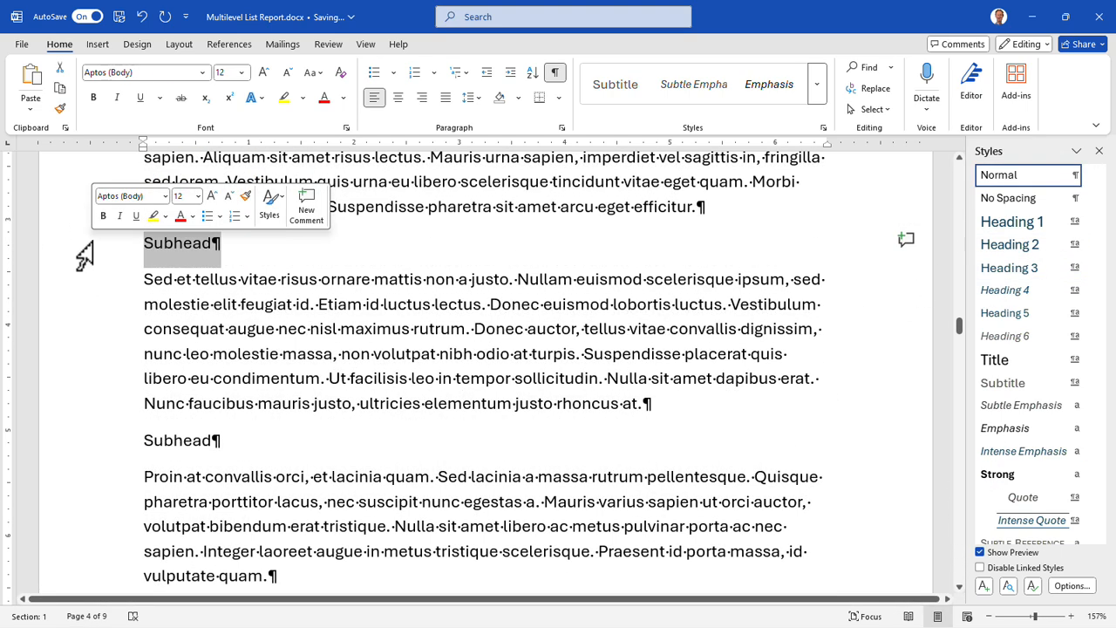
left_click(106, 448, "ctrl")
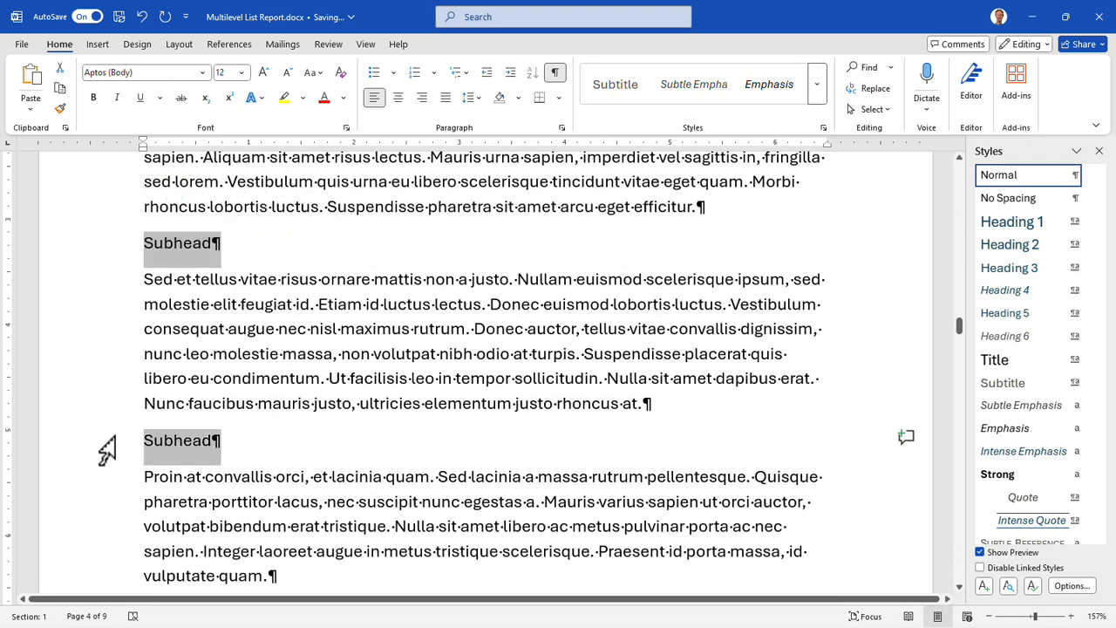
left_click(1002, 272)
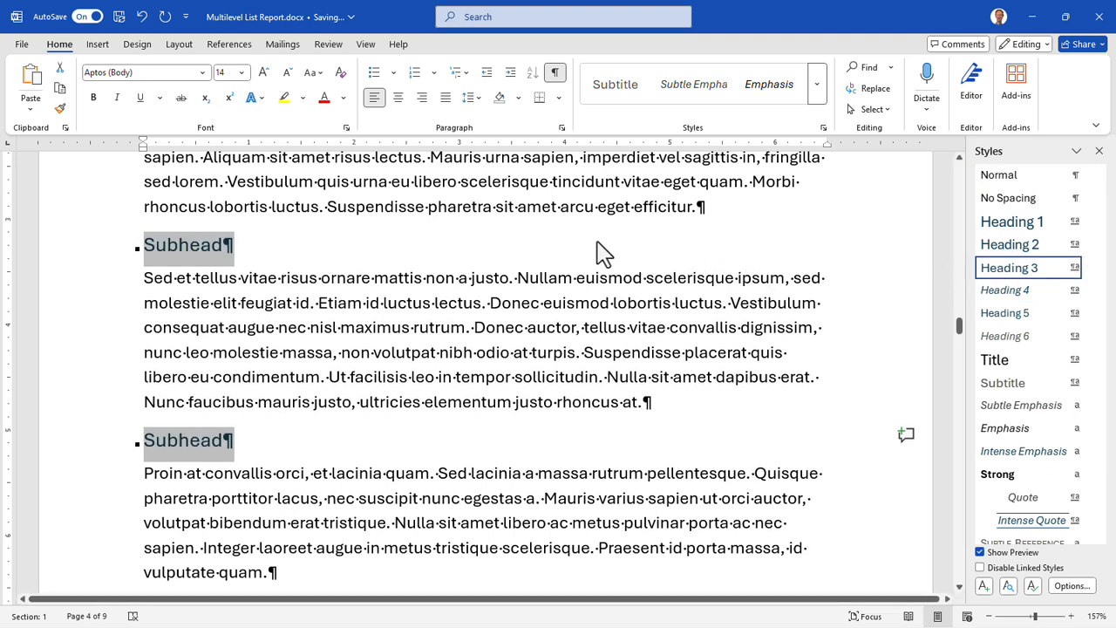
- Show the Navigation pane with its headings list and use it to jump to several chapter, topic and subhead sections
left_click(366, 46)
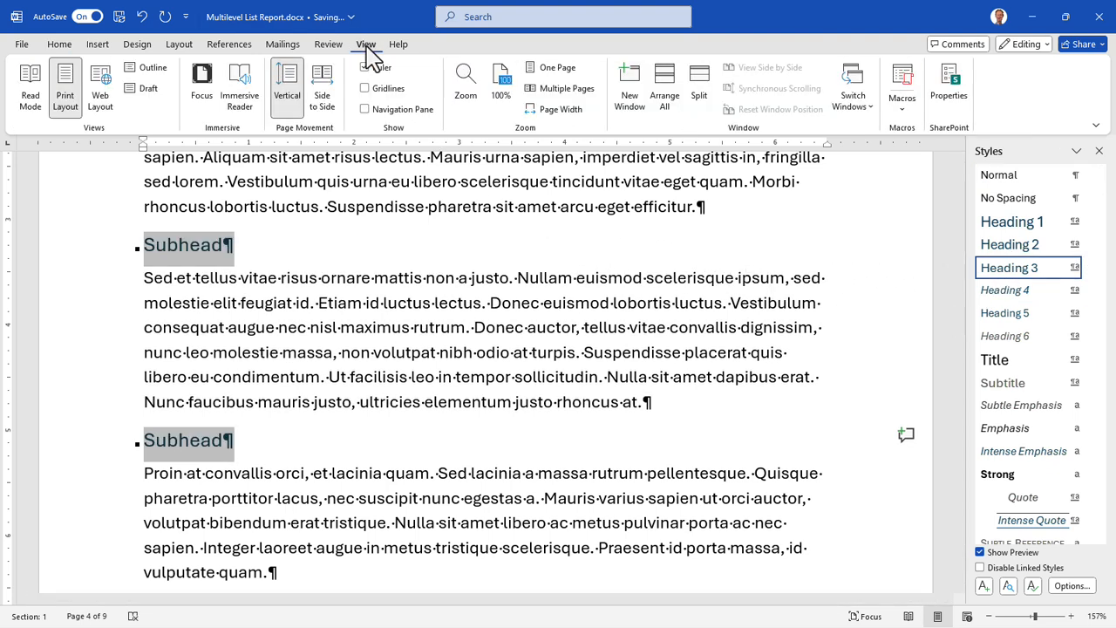
left_click(365, 108)
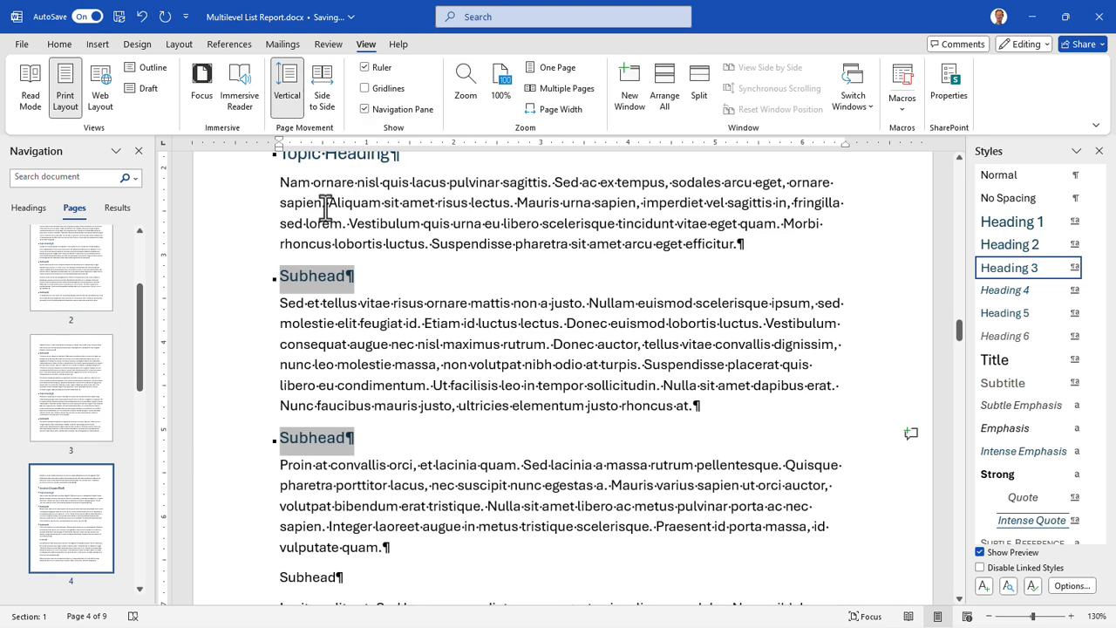
left_click(27, 209)
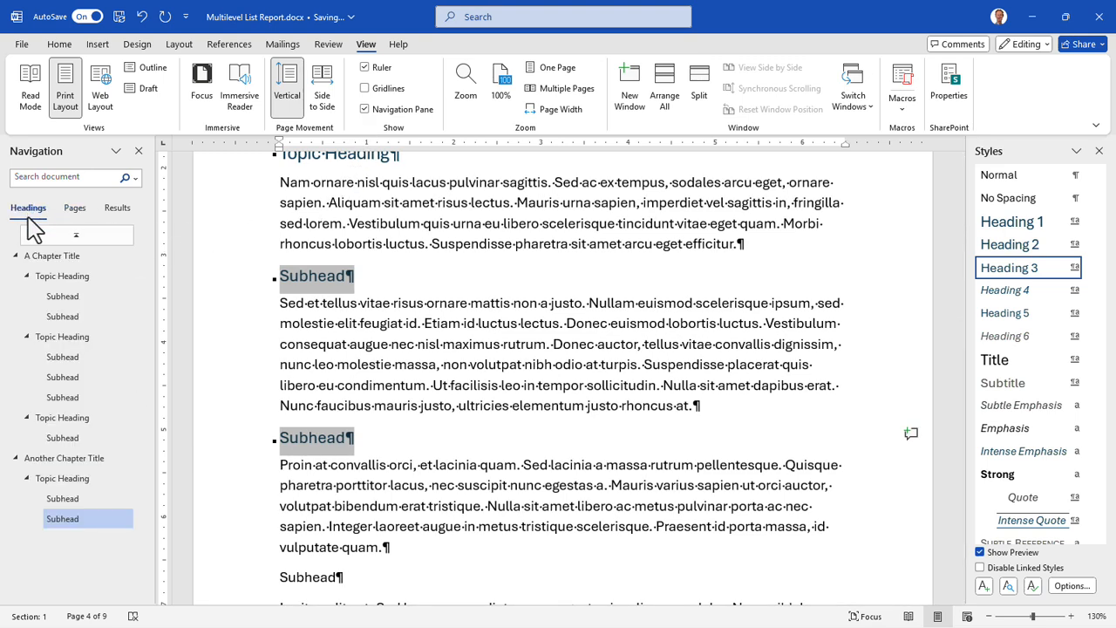
left_click(61, 263)
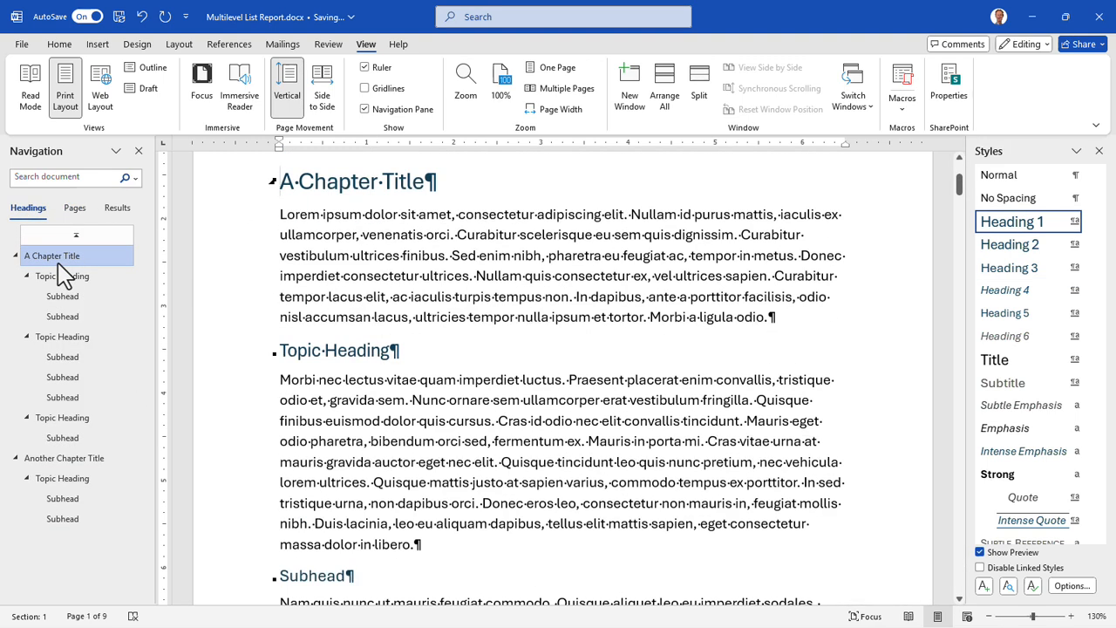
left_click(65, 338)
left_click(61, 460)
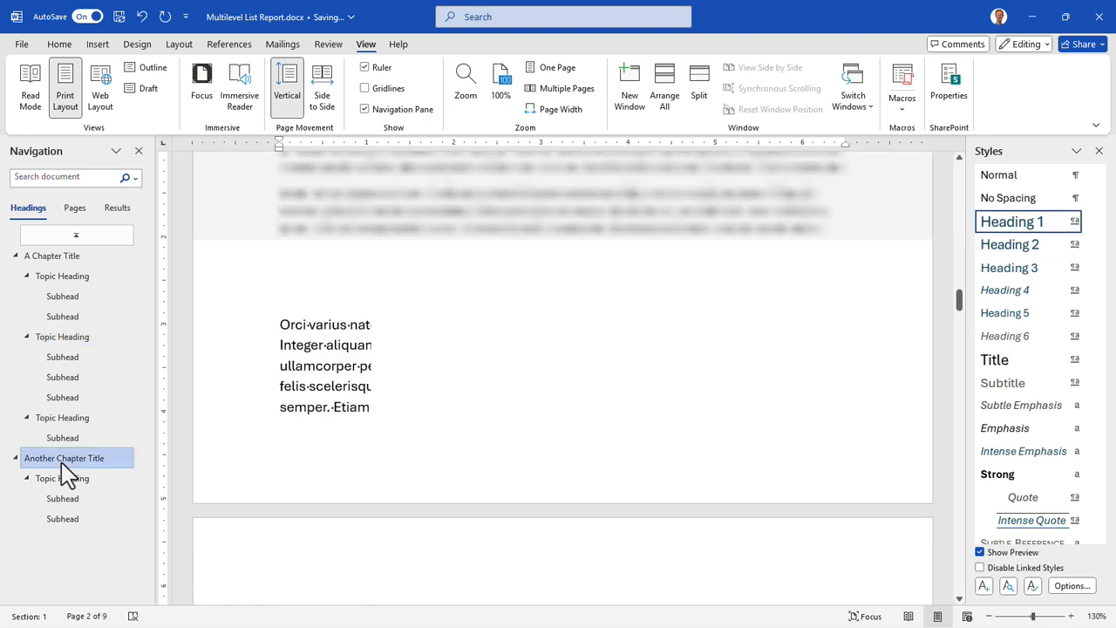
left_click(63, 519)
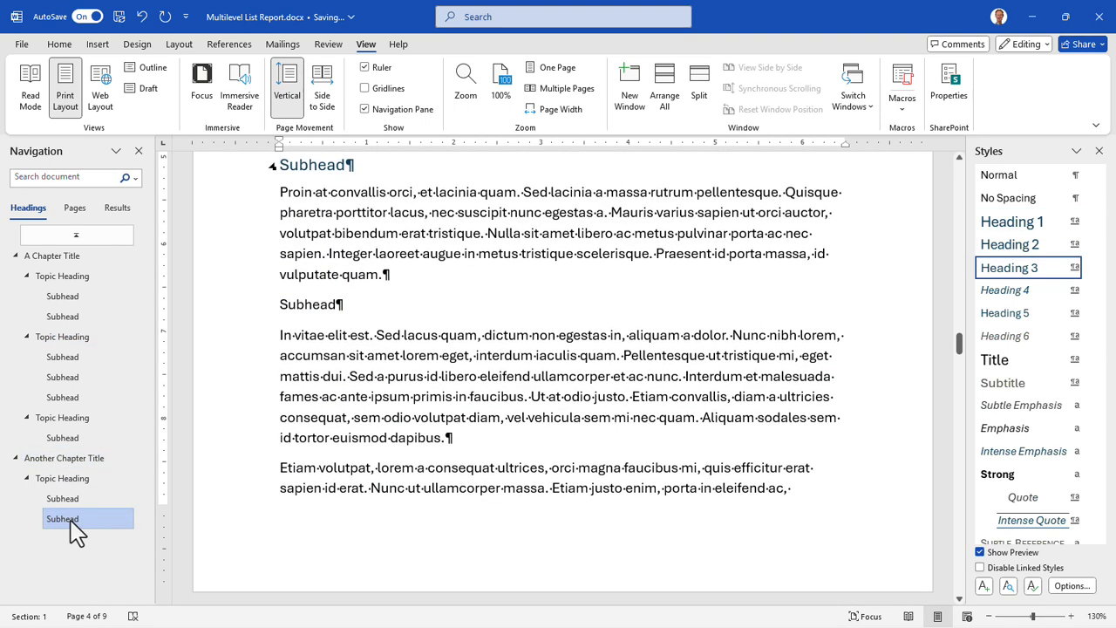
- In Outline view, promote the next unstyled "Topic Heading" to level 2 and the "Subhead" lines before and after it to level 3
left_click(152, 70)
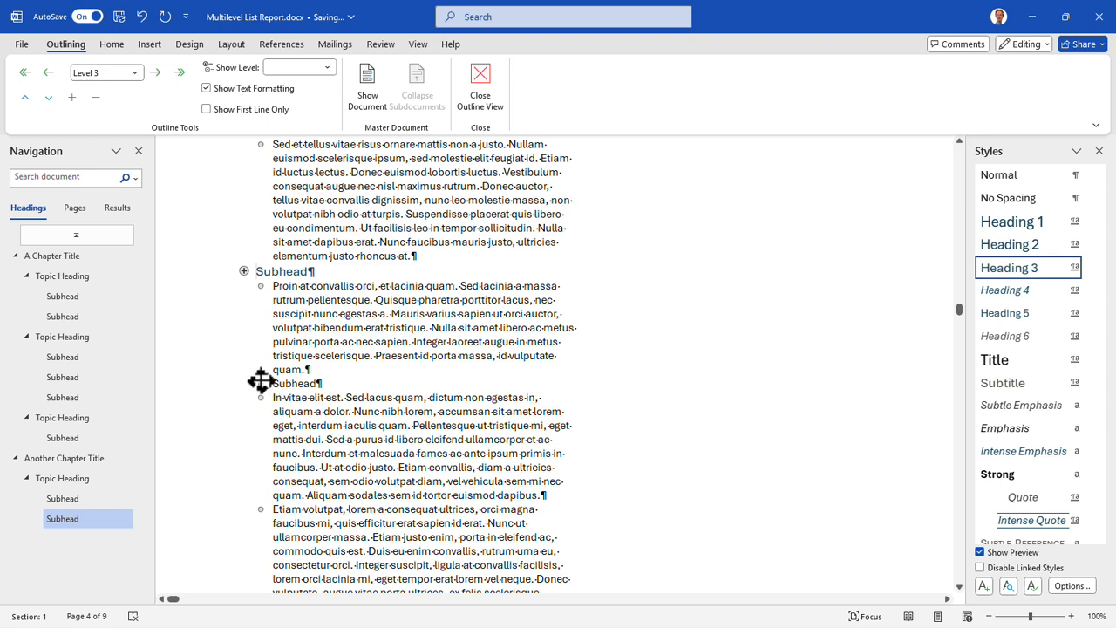
left_click(261, 380)
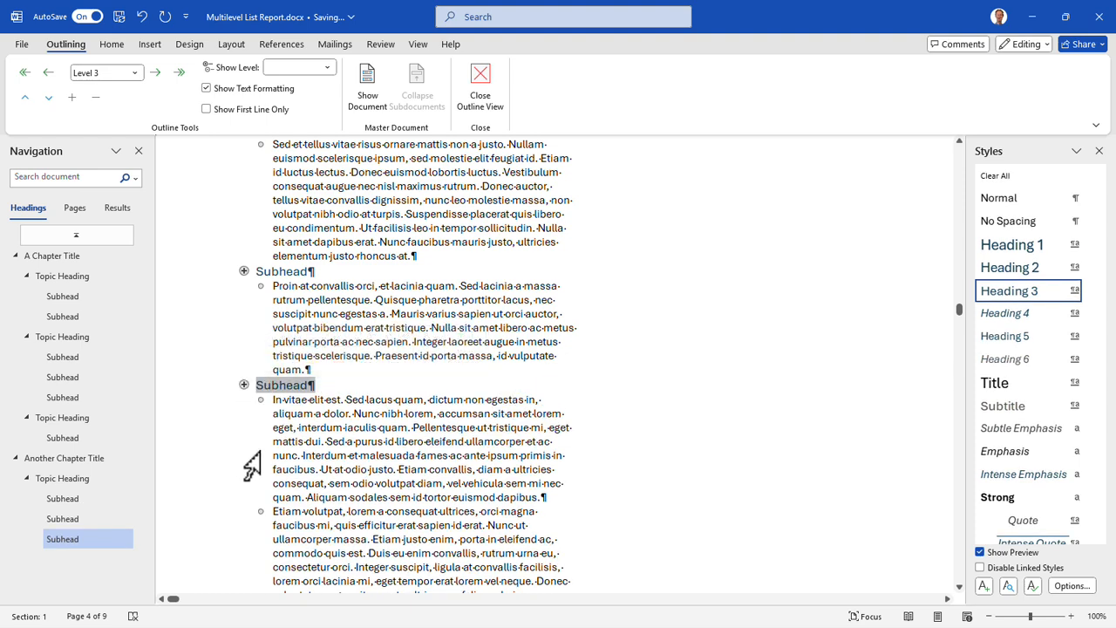
left_click(960, 521)
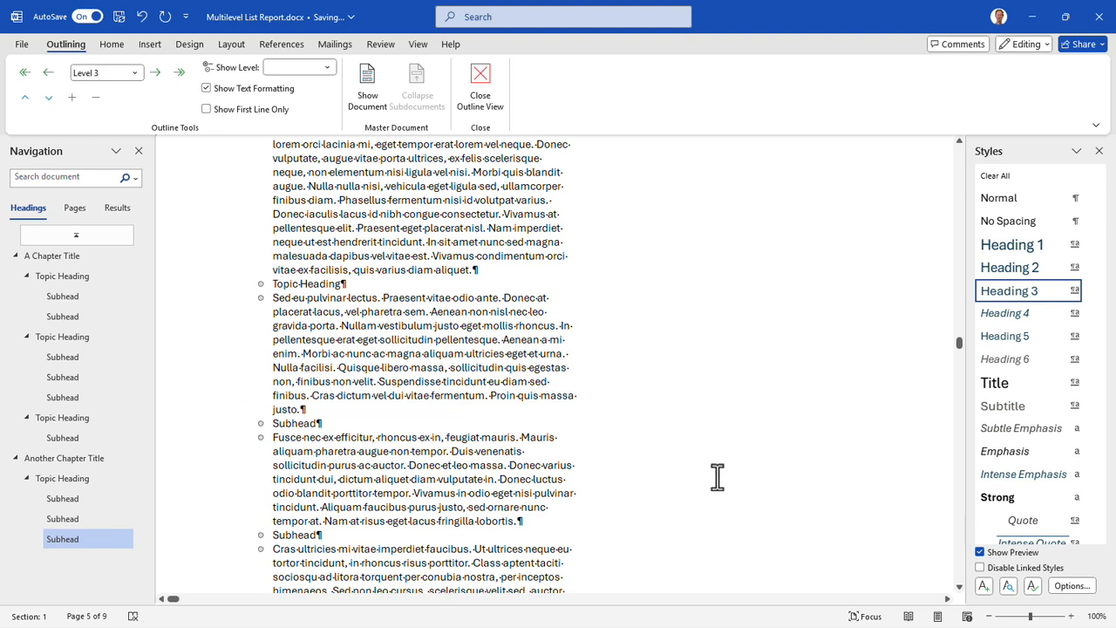
left_click_drag(260, 284, 234, 286)
left_click_drag(228, 413, 248, 413)
left_click_drag(259, 527, 239, 527)
- Promote the following unstyled "Topic Heading" to level 2 and its first two "Subhead" lines to level 3
left_click(960, 520)
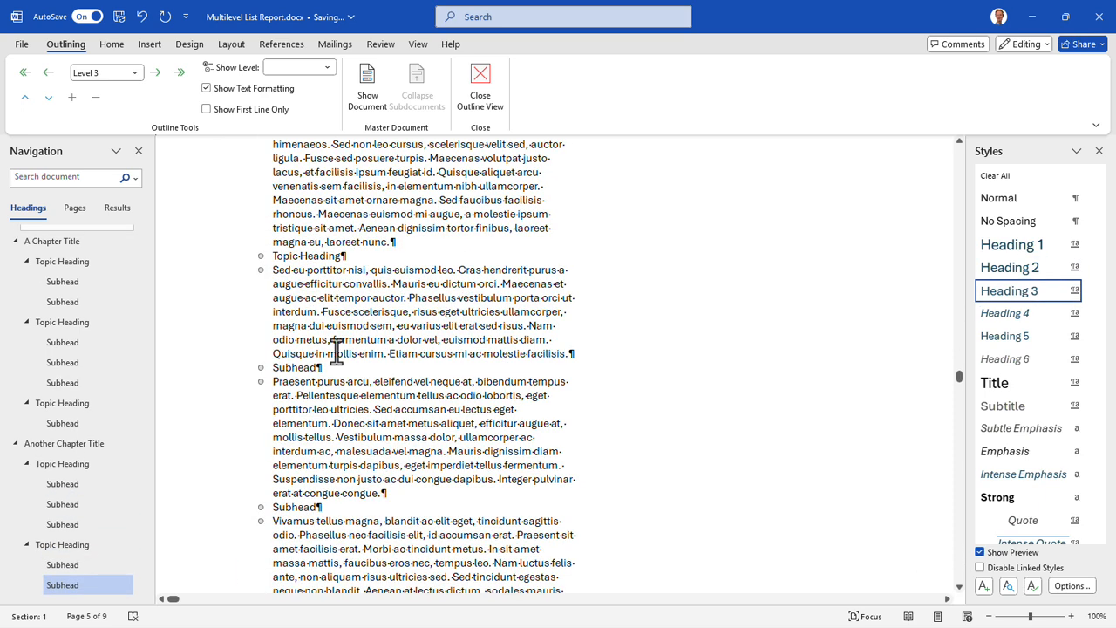
left_click_drag(259, 254, 226, 259)
left_click_drag(228, 373, 246, 372)
left_click_drag(260, 516, 241, 516)
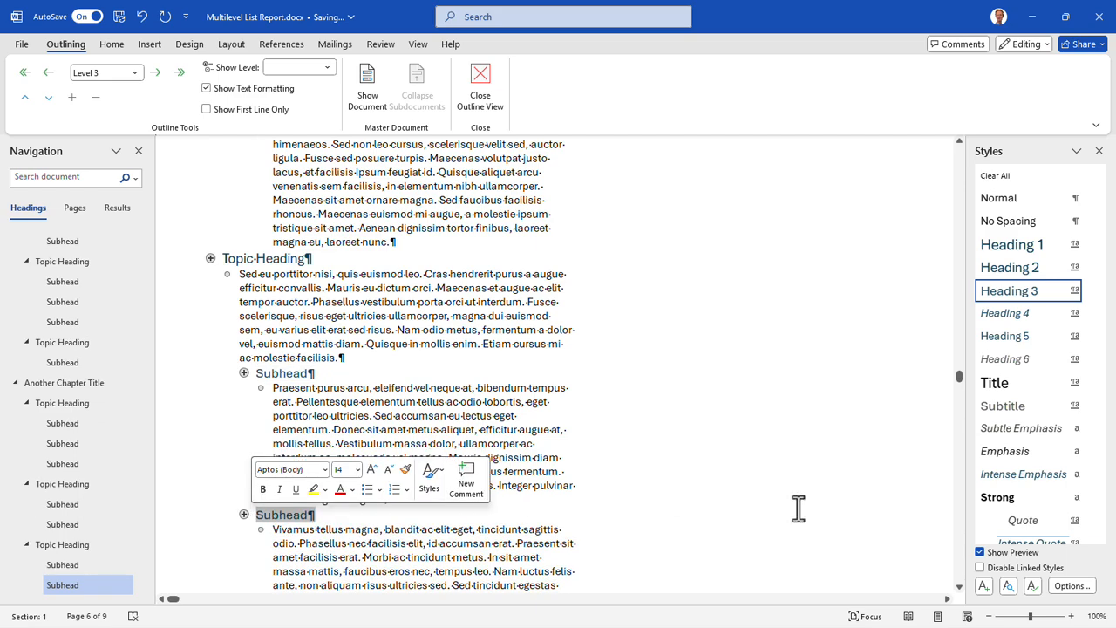
- Promote the next "Subhead" to level 3, "Yet Another Chapter Title" to level 1 and the "Topic Heading" under it to level 2
left_click(958, 569)
left_click_drag(260, 256, 243, 256)
left_click_drag(260, 397, 191, 406)
left_click_drag(193, 557, 204, 561)
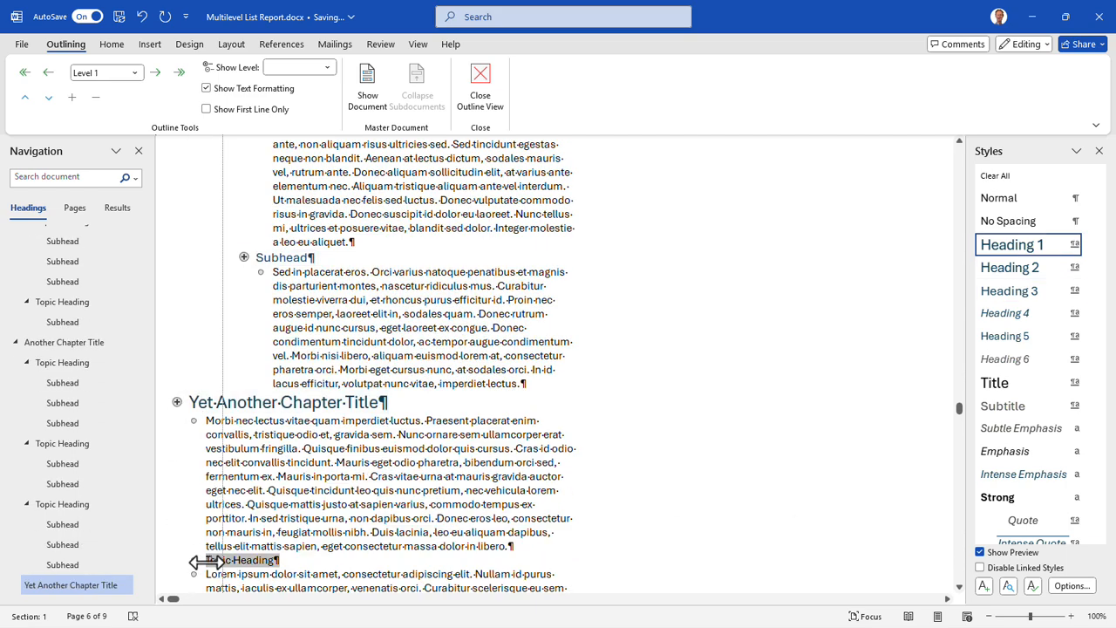
- Under "Yet Another Chapter Title", promote the first "Subhead" to level 3 and continue promoting the remaining topic headings and subheads
left_click(957, 566)
left_click_drag(226, 260, 244, 259)
left_click(958, 566)
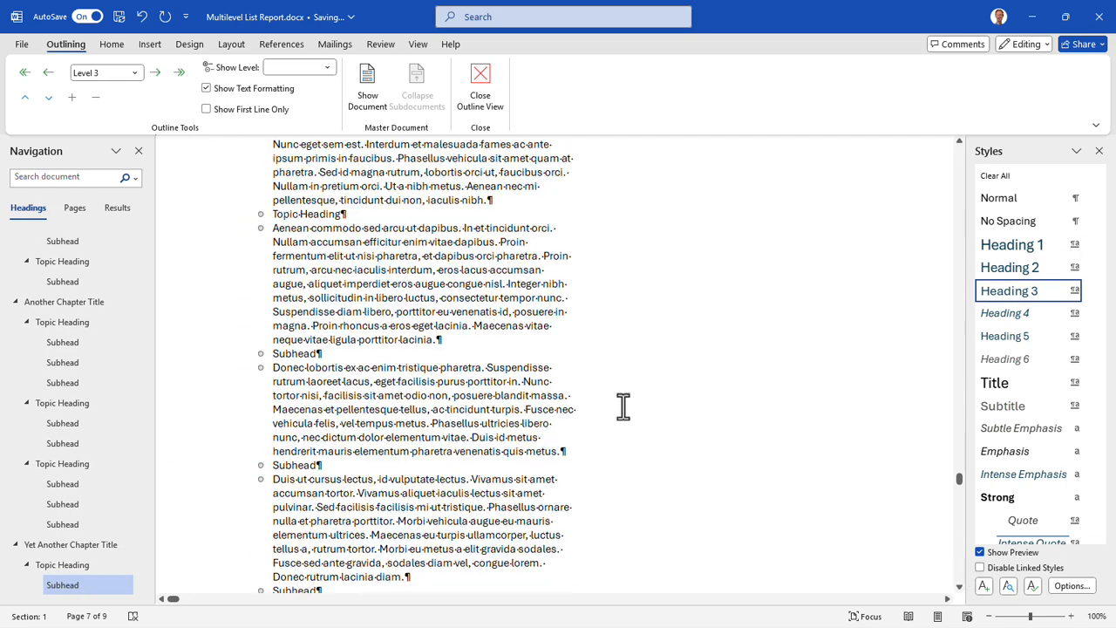
left_click_drag(260, 215, 210, 216)
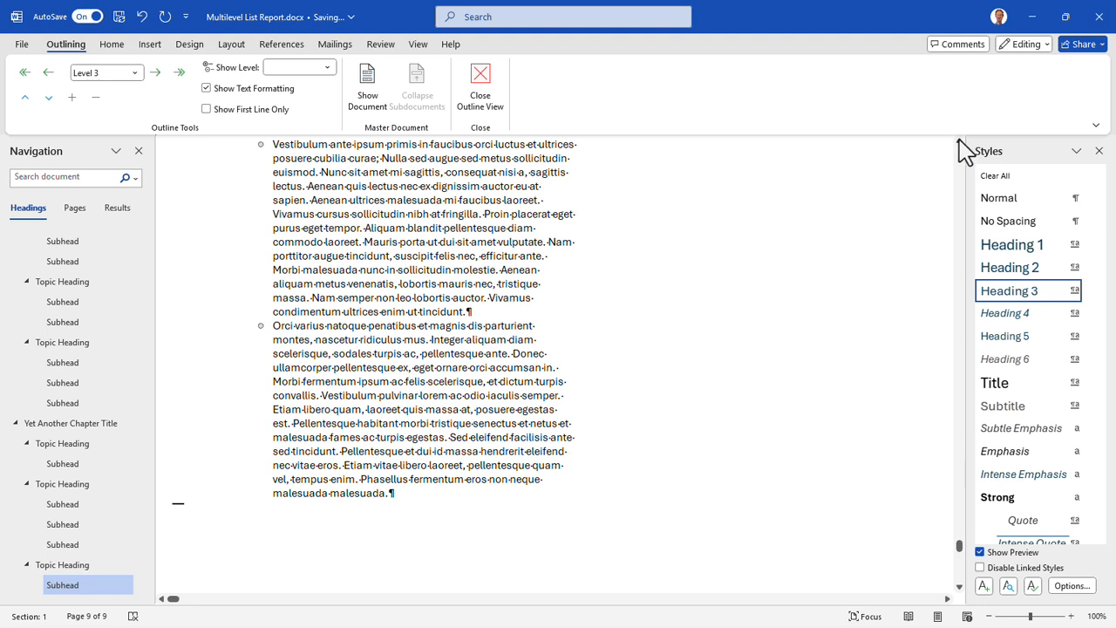
- Insert a level 3 heading reading "Subhead" after the page 9 paragraph that ends "lorem vitae ipsum."
left_click(959, 141)
left_click(535, 147)
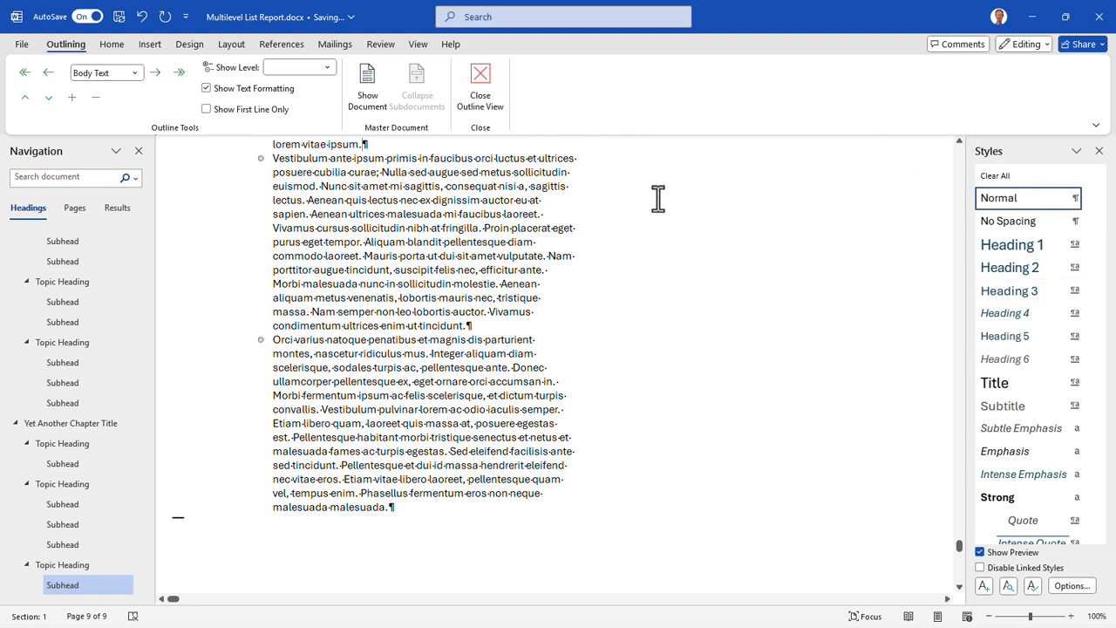
key("Return")
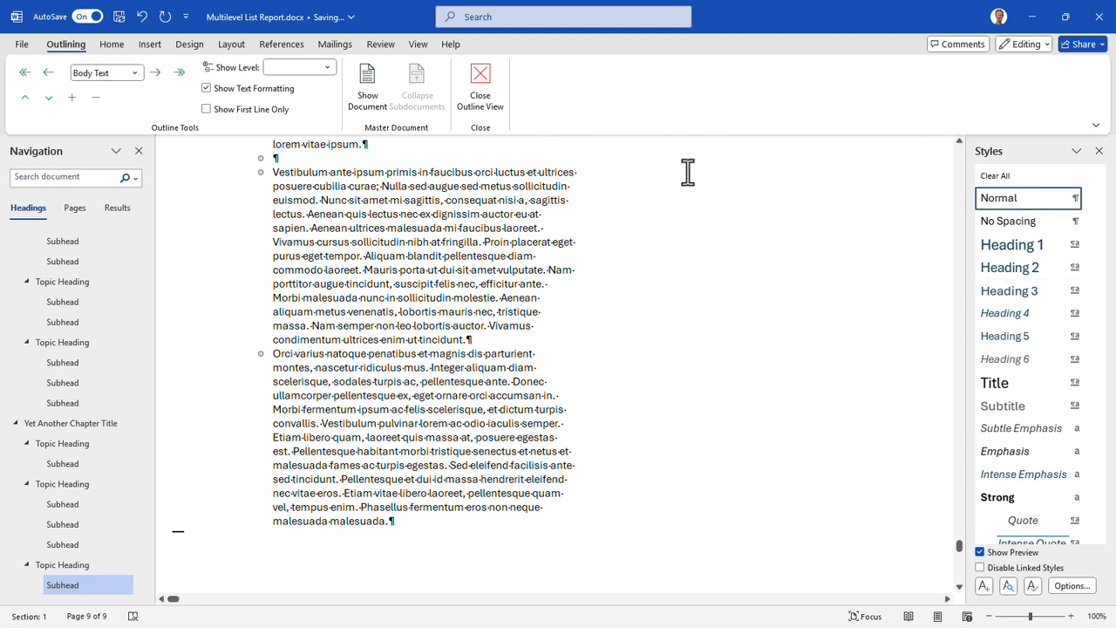
key("Tab")
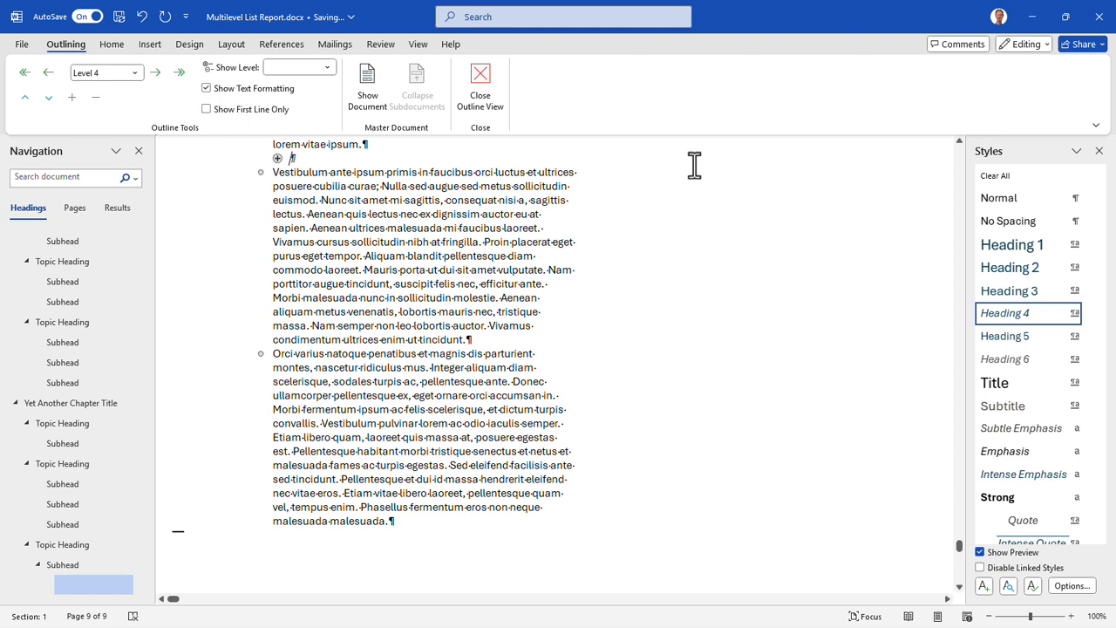
key("shift+Tab")
key("shift+Tab")
key("shift+Tab")
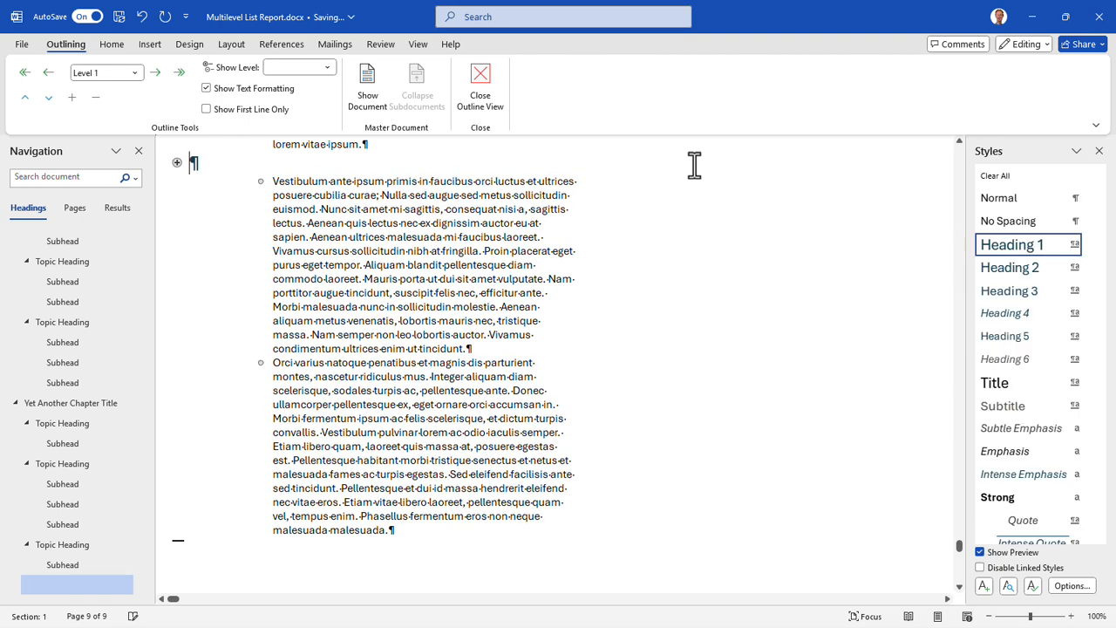
key("Tab")
key("Tab")
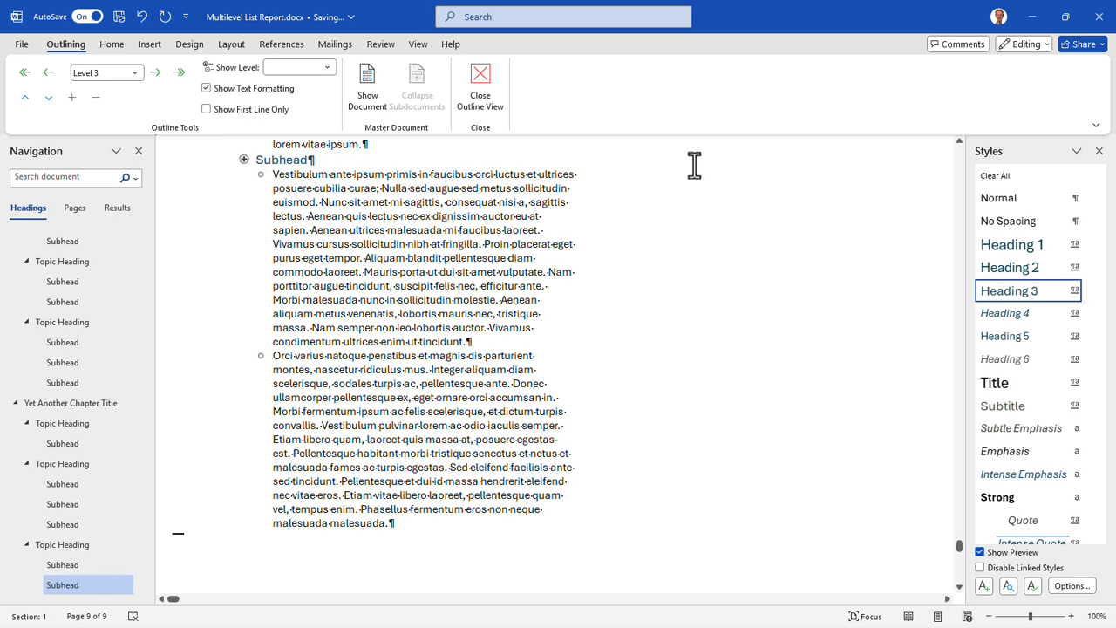
- Collapse the last "Topic Heading" section in the outline and expand it again
left_click(958, 161)
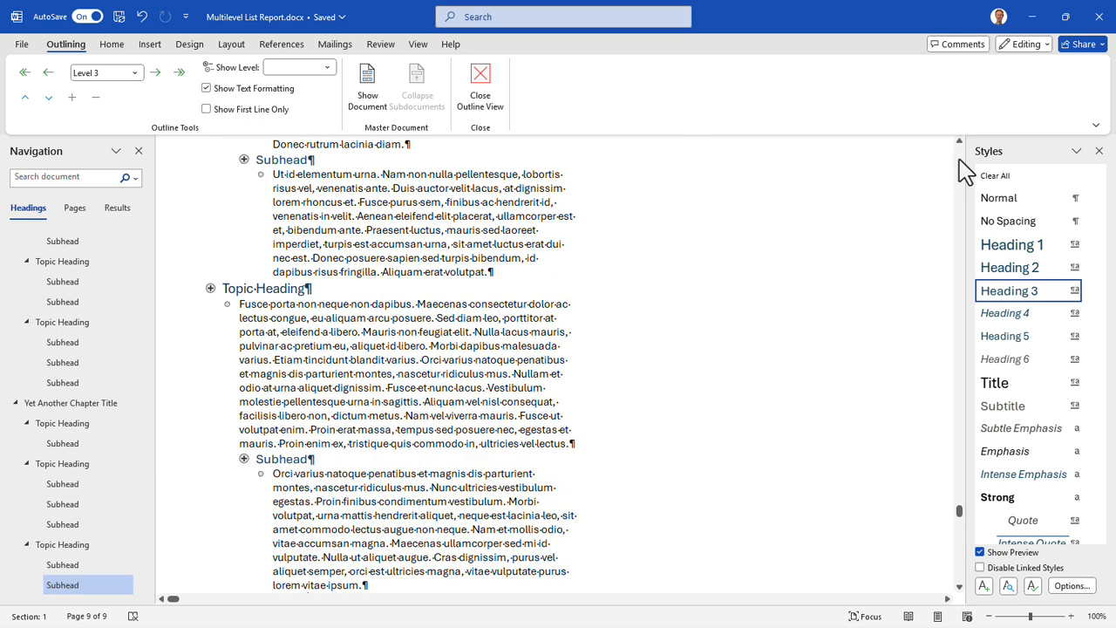
double_click(210, 289)
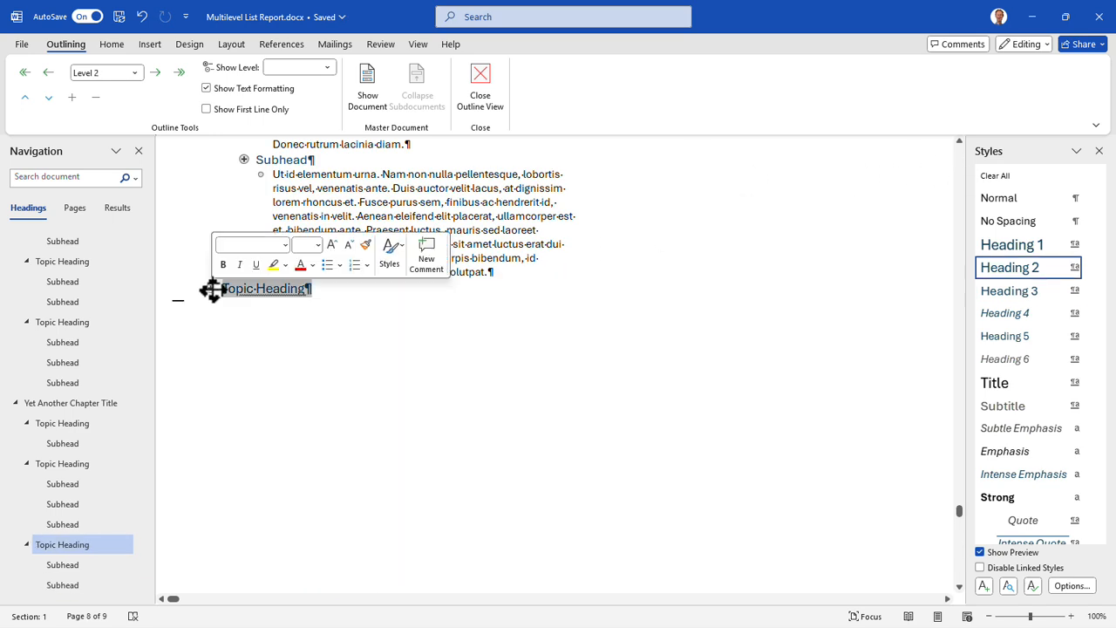
double_click(210, 289)
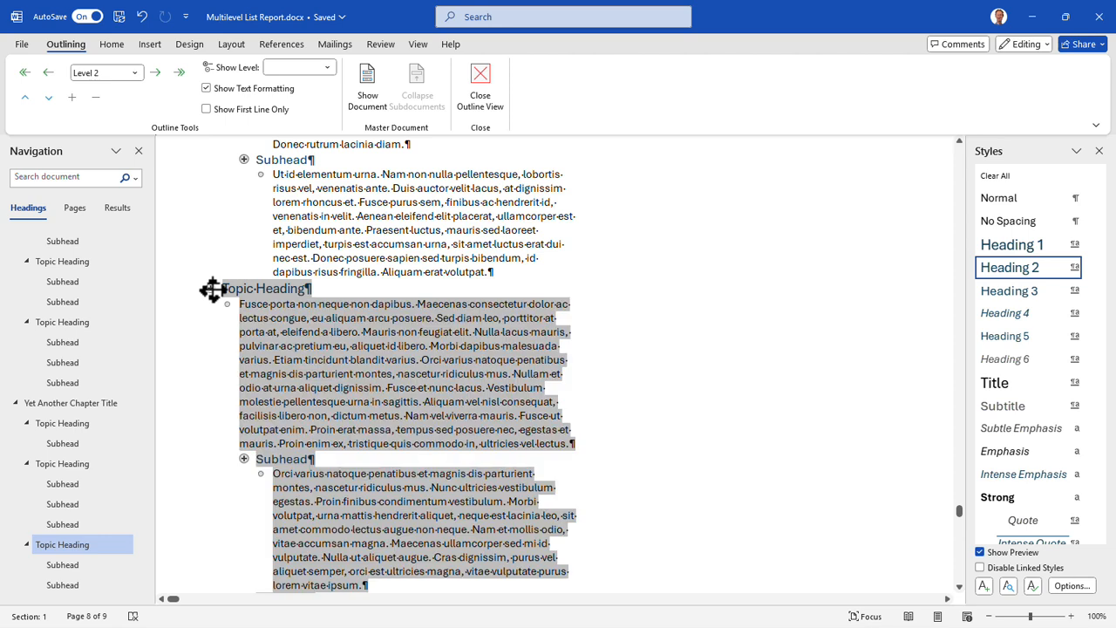
- Show only level 1 headings and reverse the chapter order, with "Yet Another Chapter Title" first and "A Chapter Title" last
left_click(326, 68)
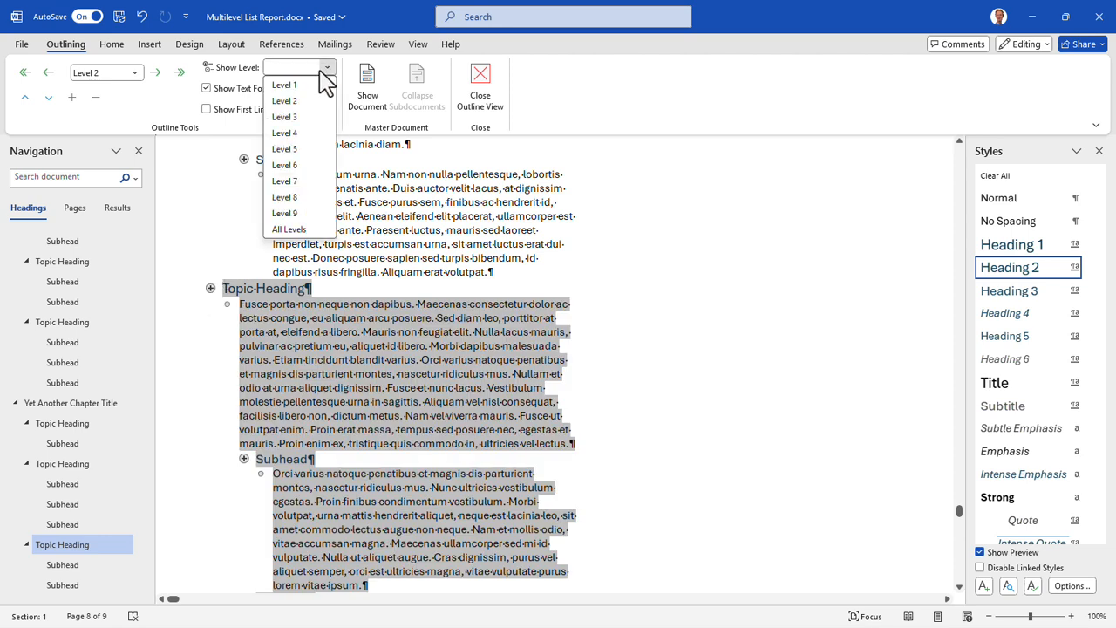
left_click(304, 86)
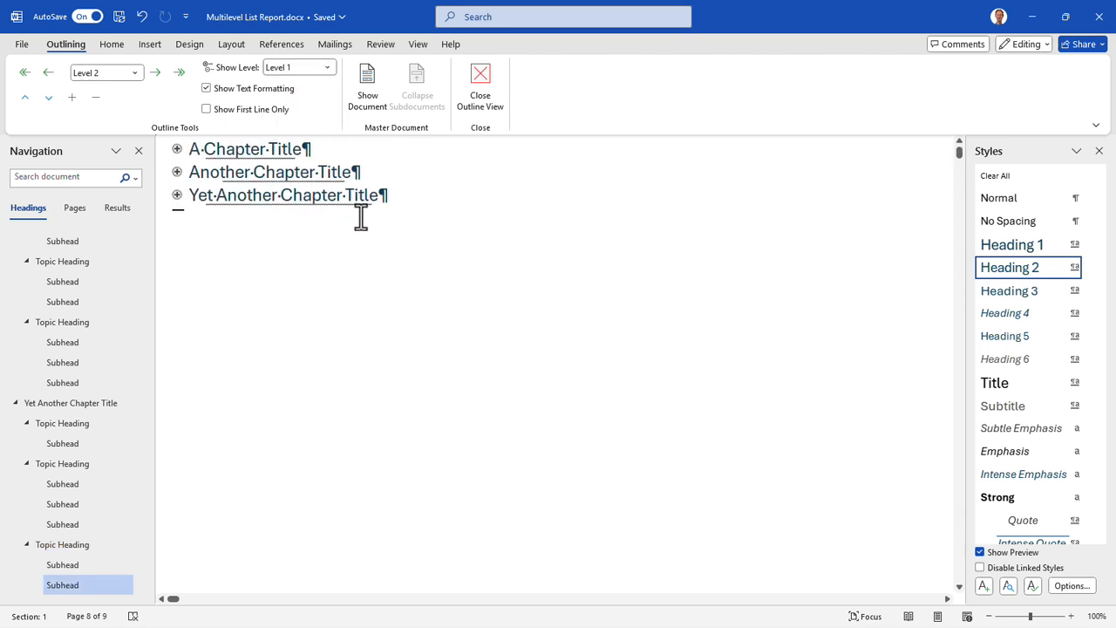
mouse_move(177, 195)
left_mouse_down()
mouse_move(177, 141)
mouse_move(178, 198)
left_mouse_up()
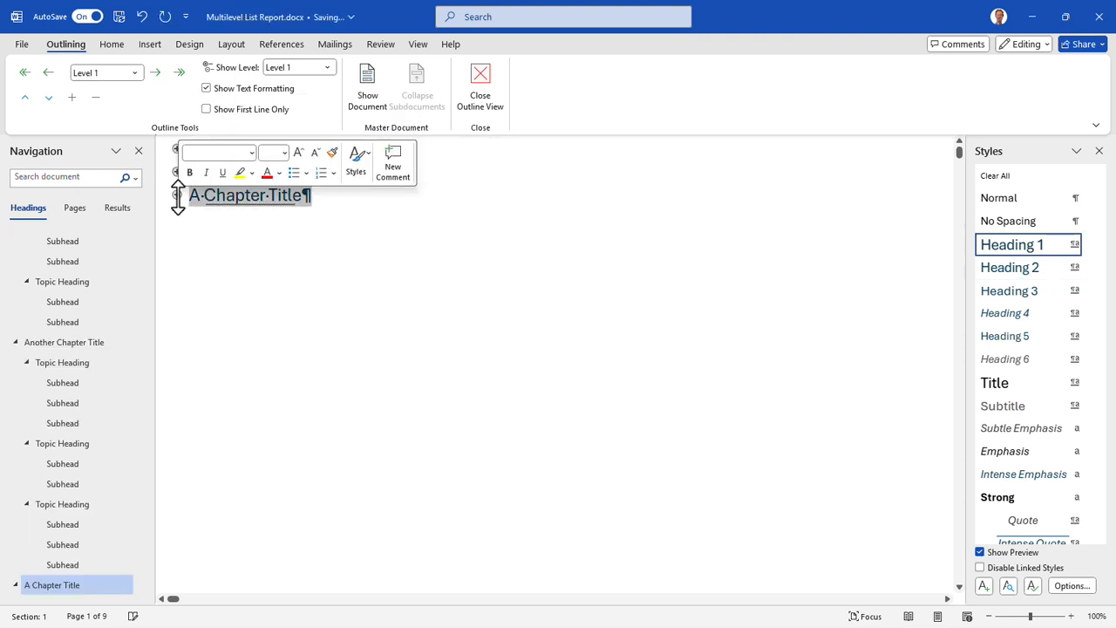
- Show all heading levels and body text in the outline, and close Outline view
left_click(328, 69)
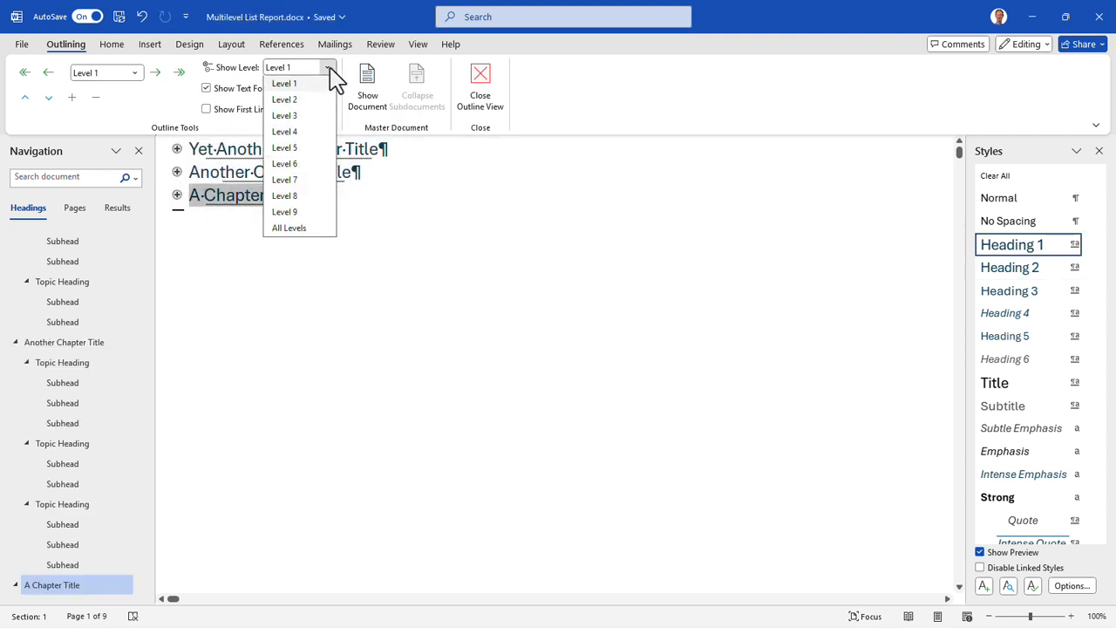
left_click(305, 230)
left_click(305, 227)
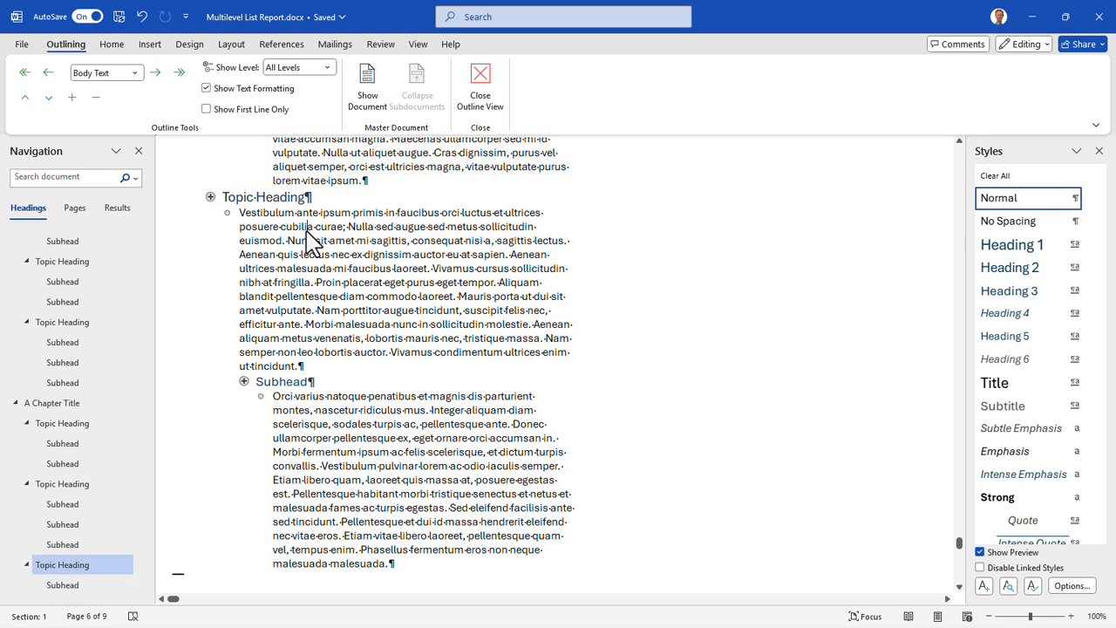
left_click(480, 90)
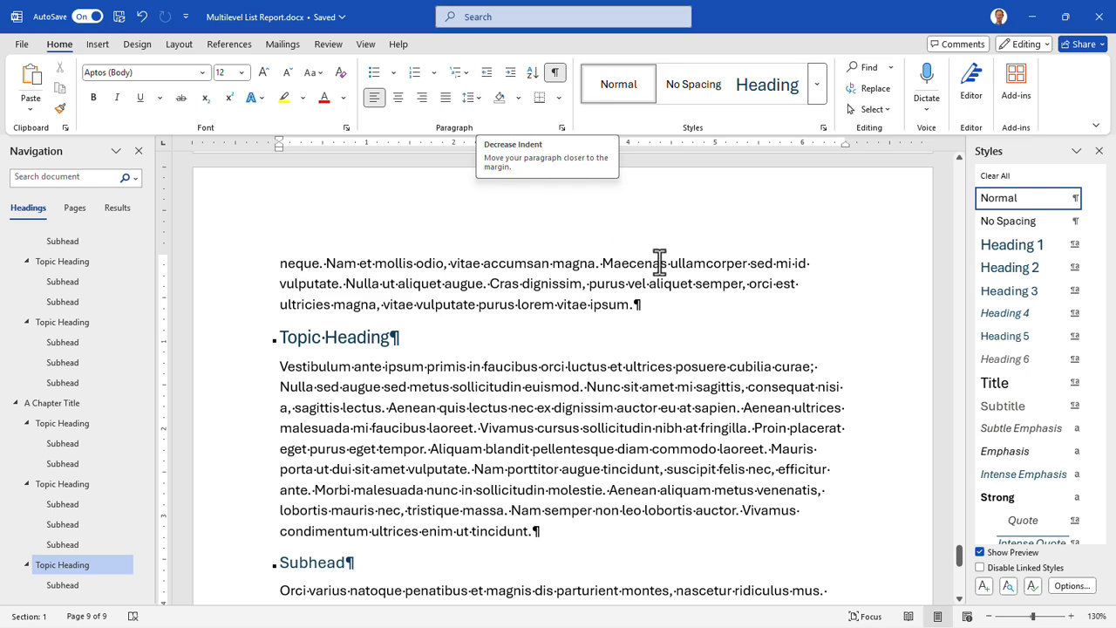
- Set the document zoom to 80% and go to the "Yet Another Chapter Title" heading on page 1
left_click(988, 616)
left_click(987, 616)
left_click(988, 616)
left_click(988, 616)
left_click(988, 616)
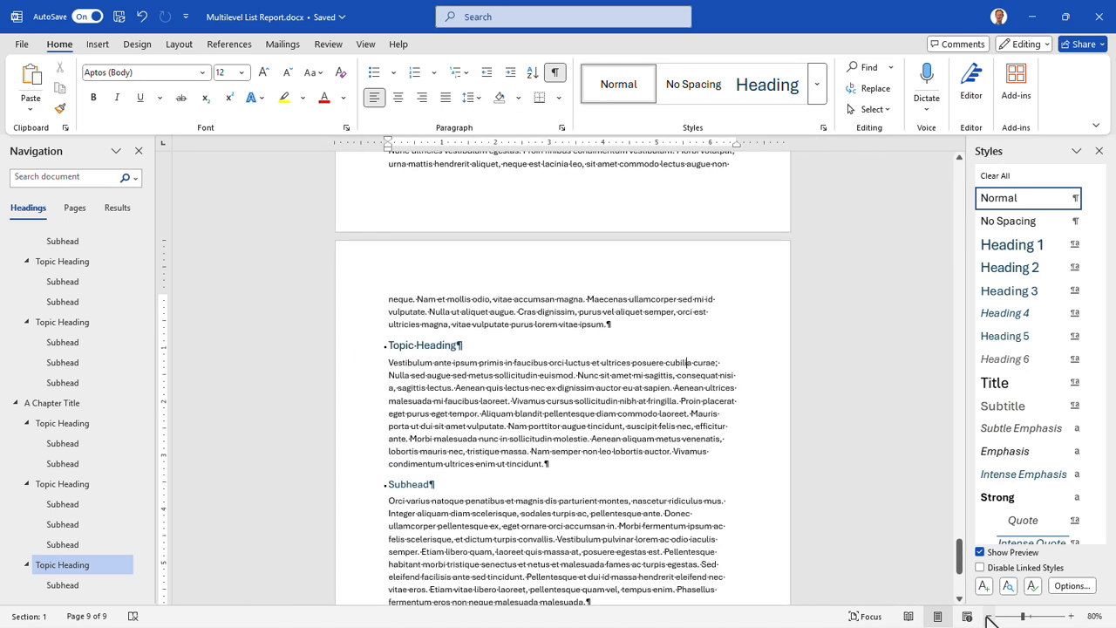
scroll(54, 265, "up", 10)
left_click(54, 255)
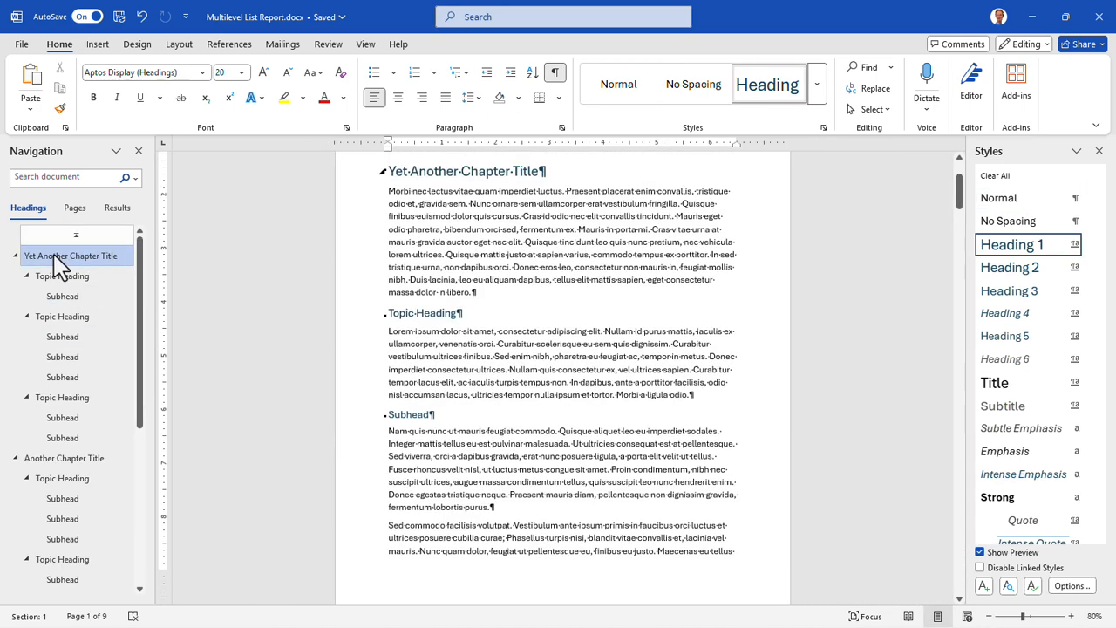
scroll(523, 357, "up", 2)
scroll(523, 357, "up", 1)
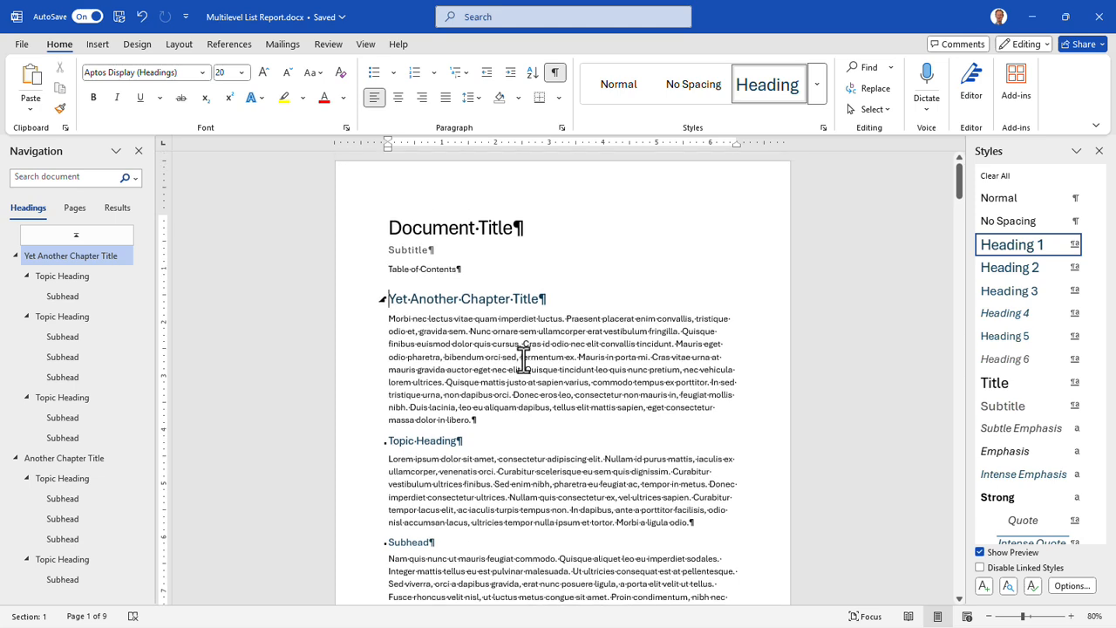
- Try the style sets with numbered headings and a right-aligned title, and apply the built-in one with blue shaded heading bars
left_click(137, 45)
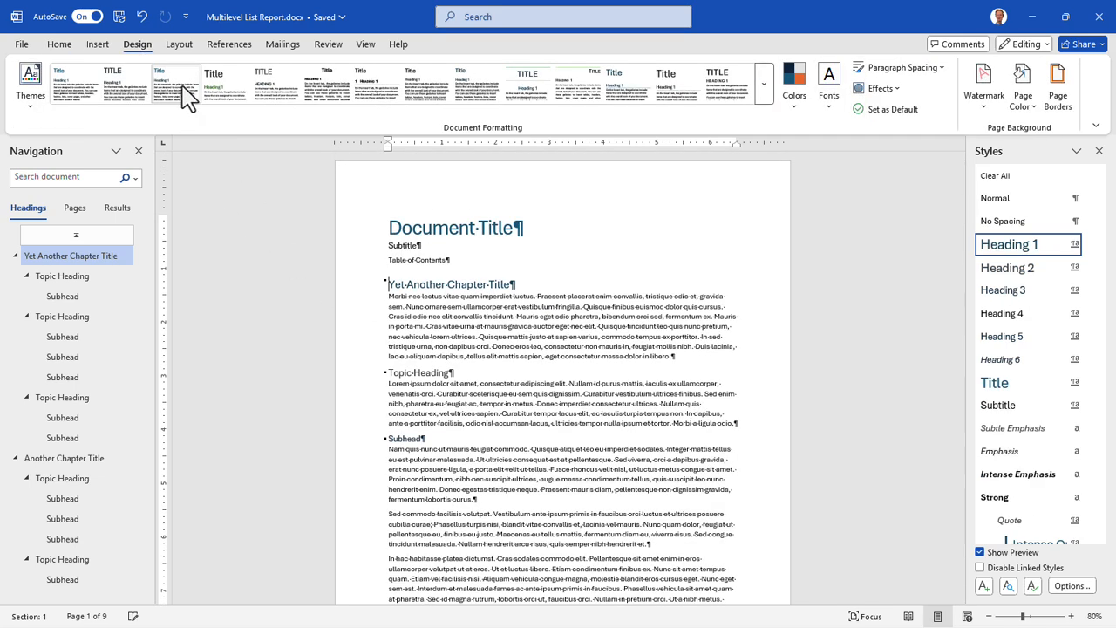
left_click(386, 91)
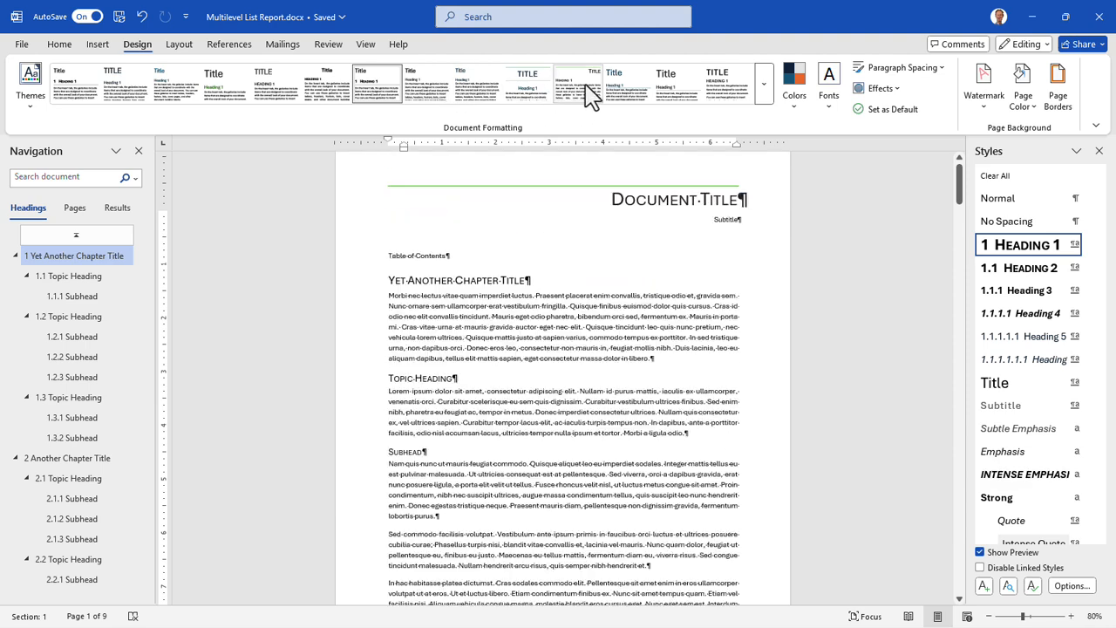
left_click(591, 96)
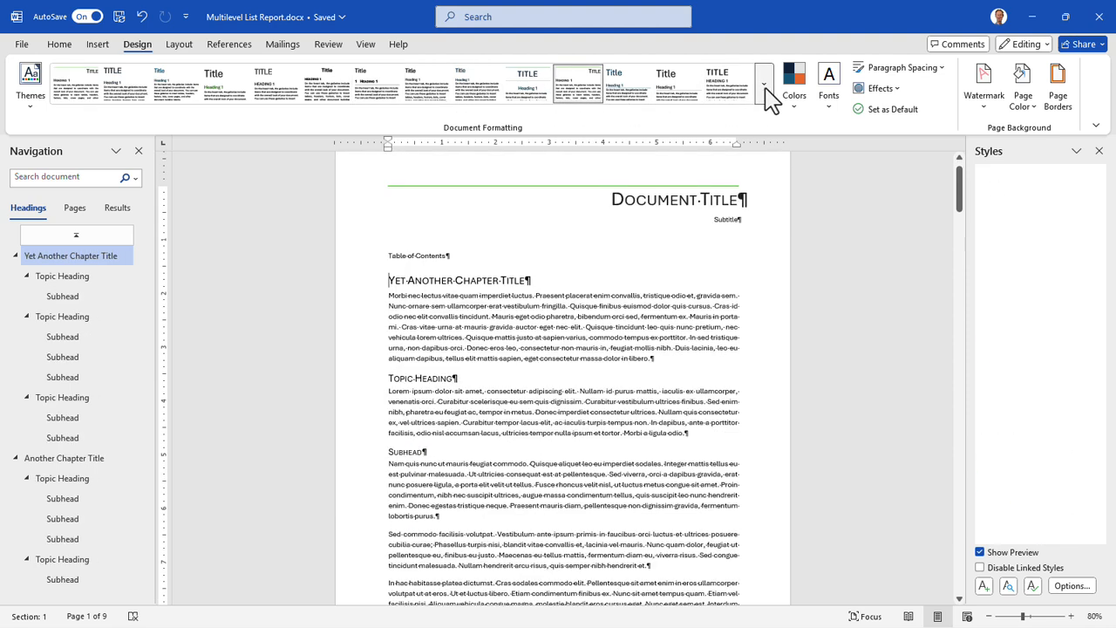
left_click(765, 94)
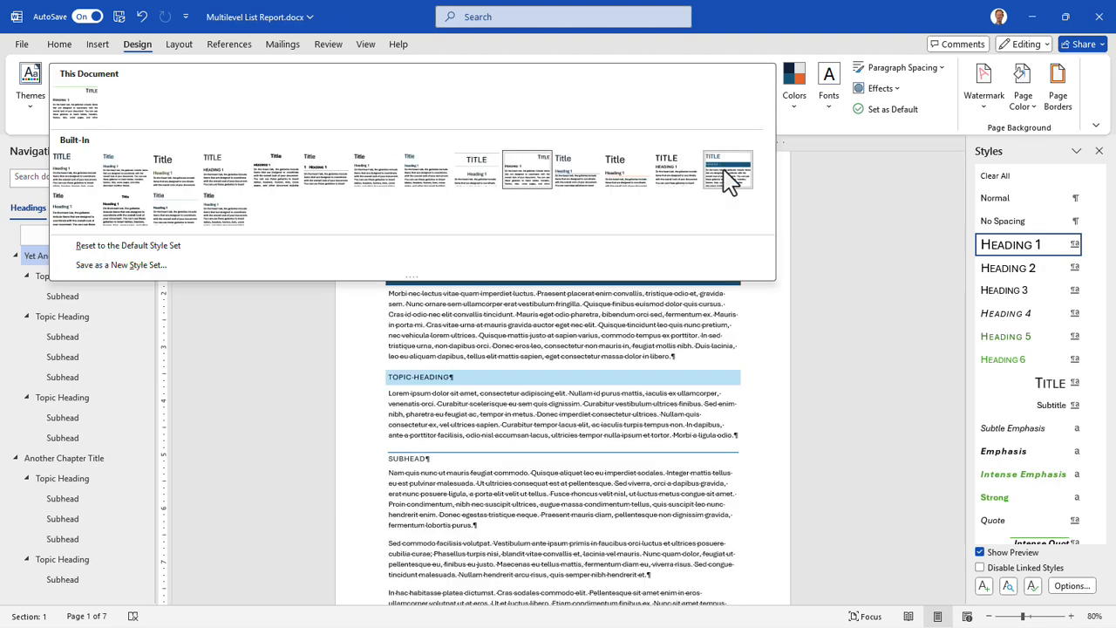
left_click(728, 179)
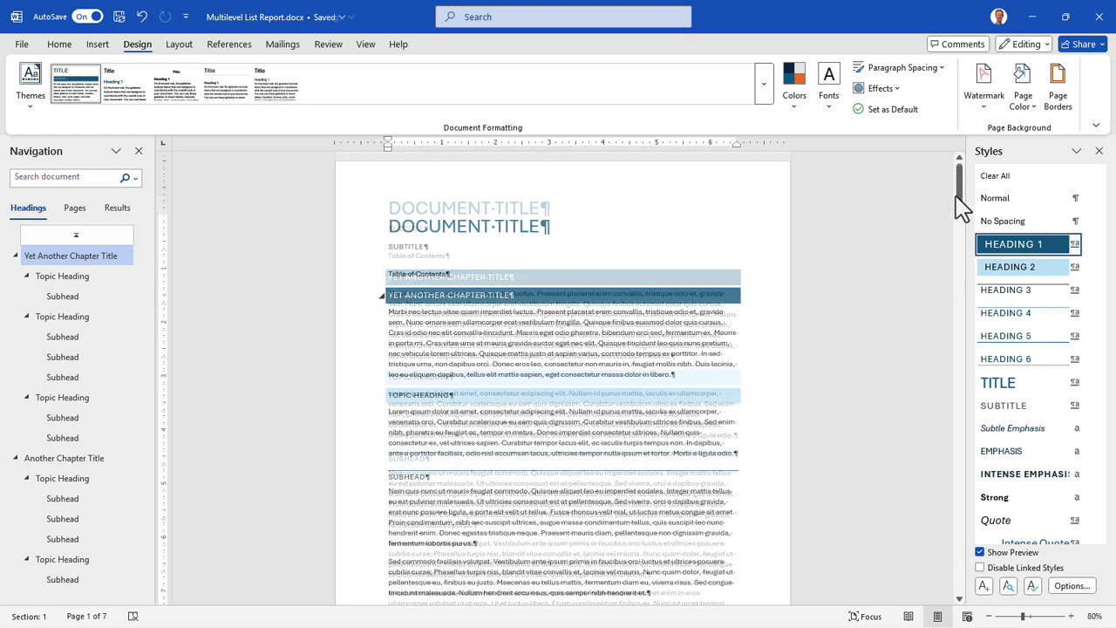
- Place the cursor in the "Another Chapter Title" heading and open the Heading 1 style for modification
left_click_drag(962, 181, 961, 219)
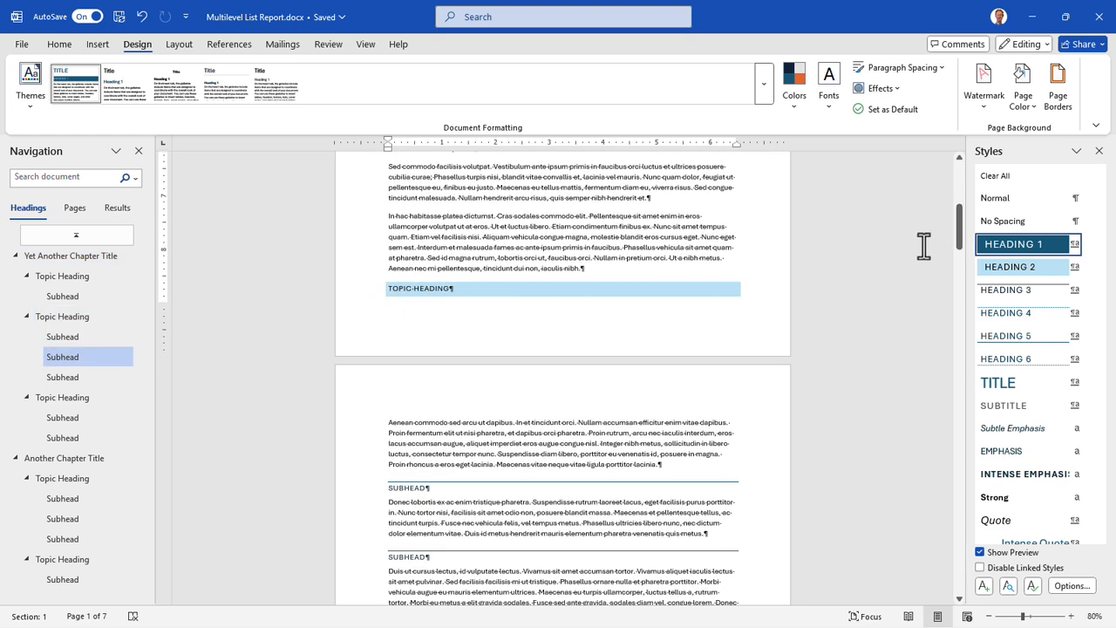
left_click_drag(959, 218, 961, 330)
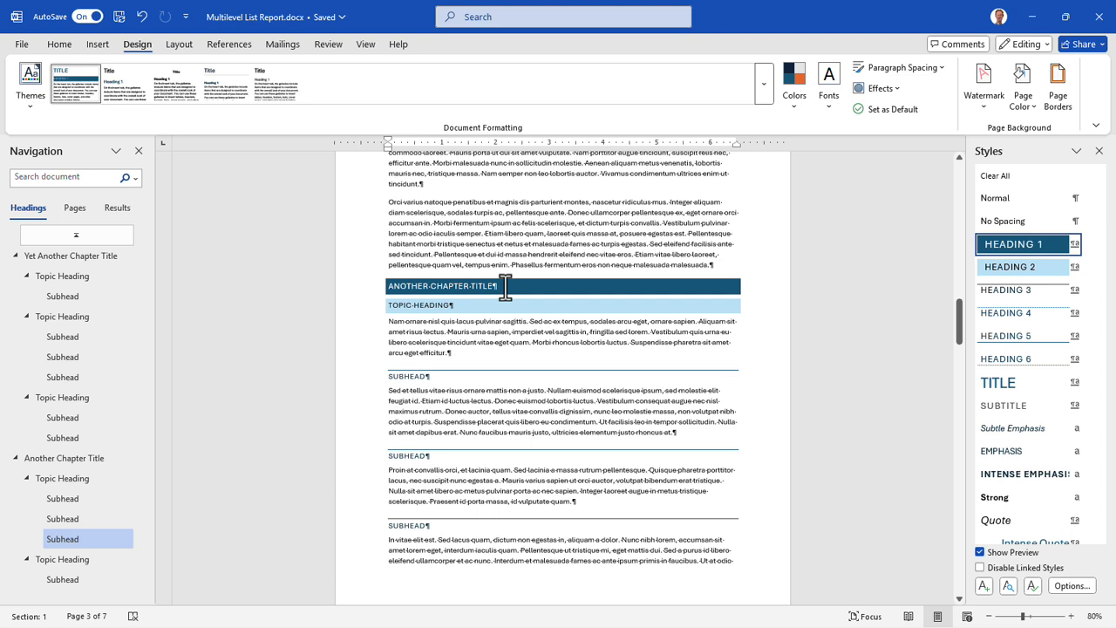
left_click(505, 286)
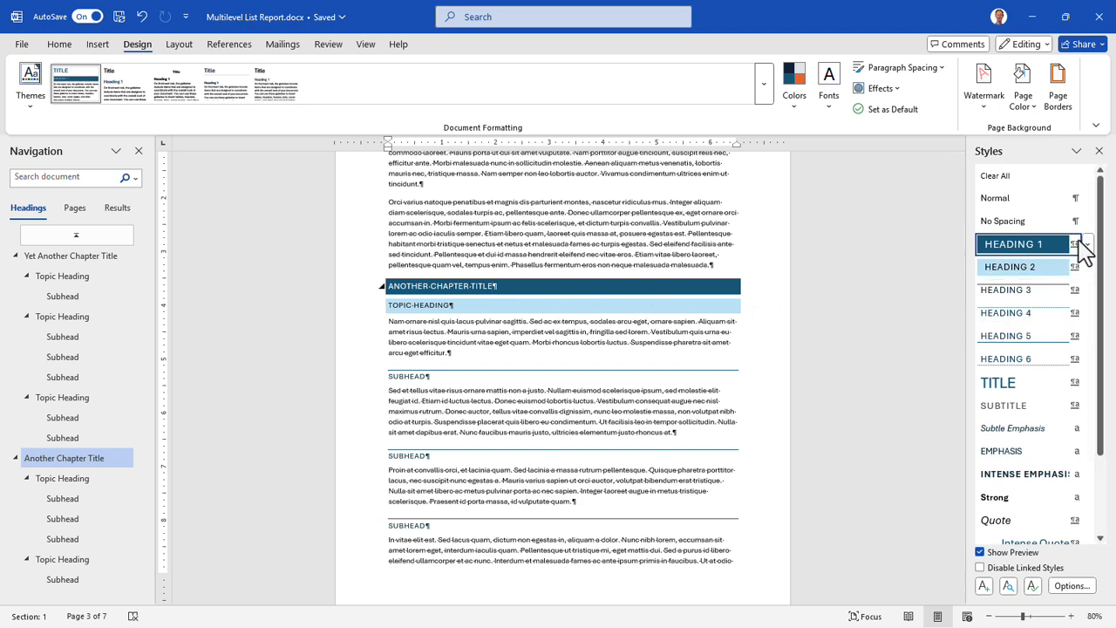
left_click(1087, 244)
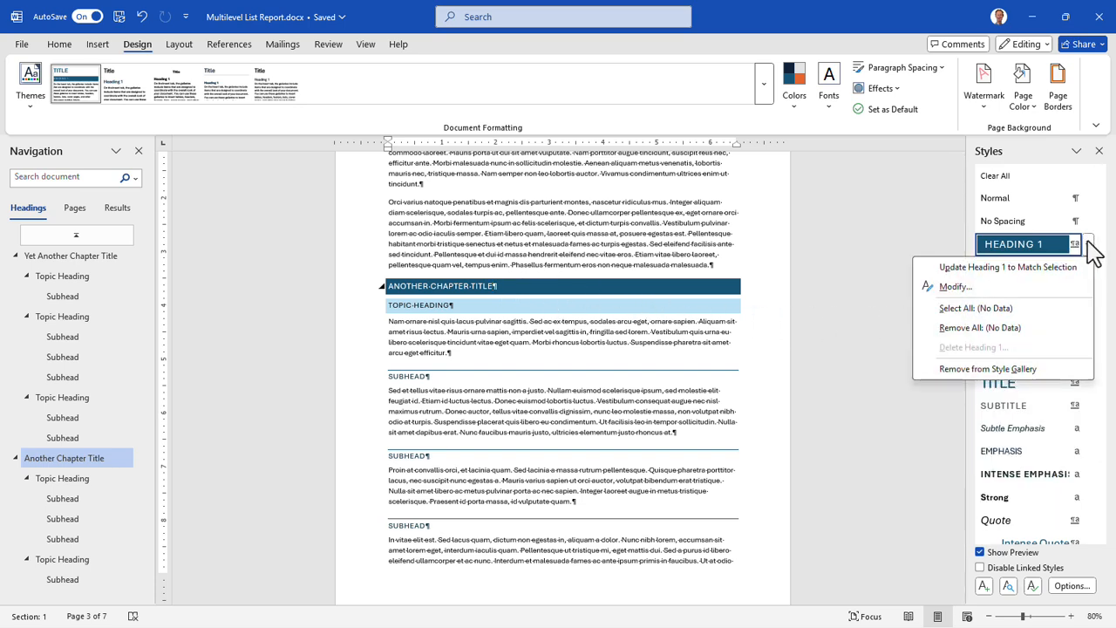
left_click(983, 287)
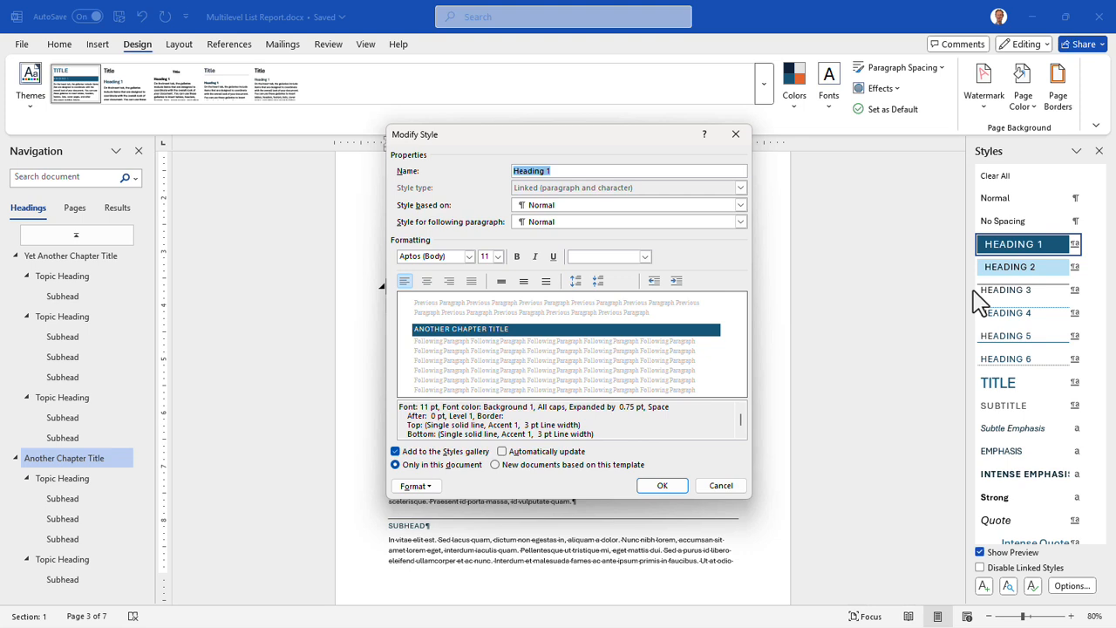
- Examine the available base styles, fonts and font sizes for the Heading 1 style without changing them
left_click(740, 206)
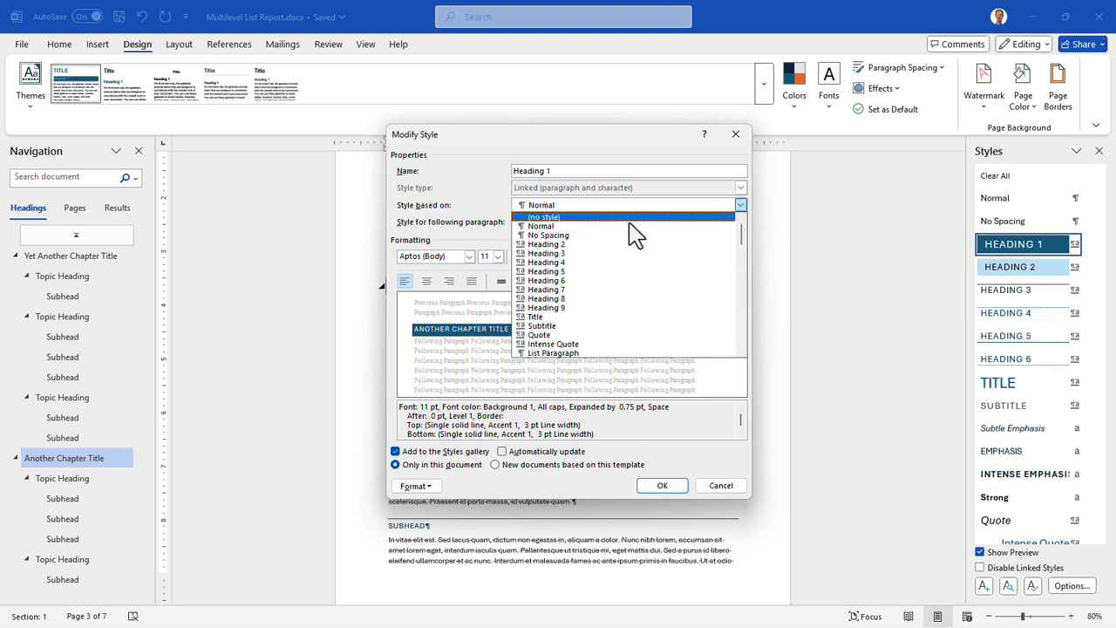
left_click(471, 218)
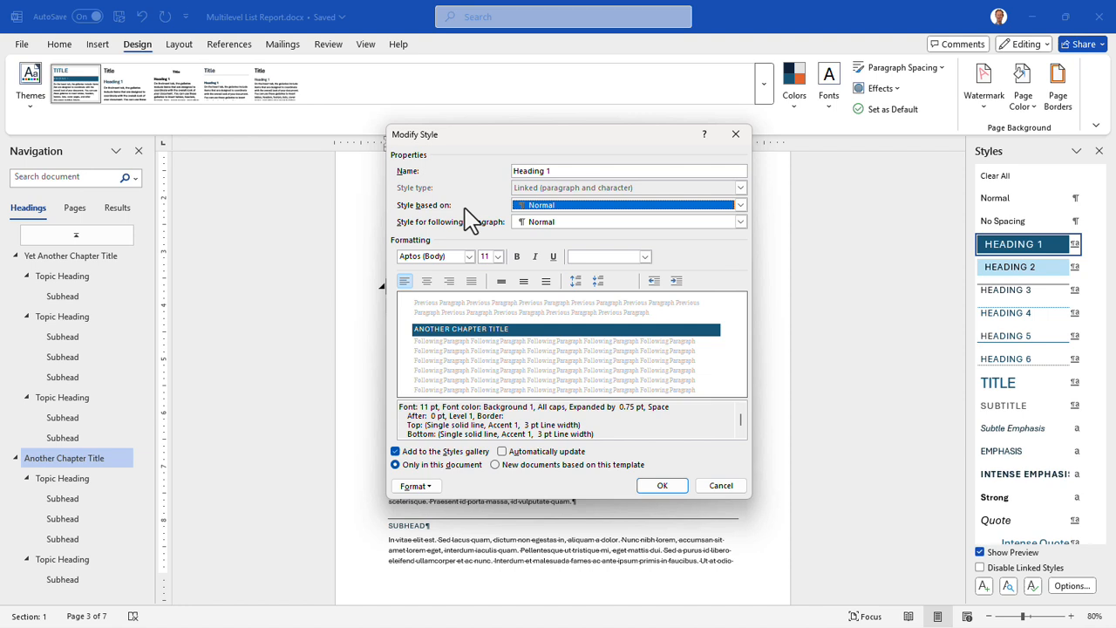
left_click(469, 256)
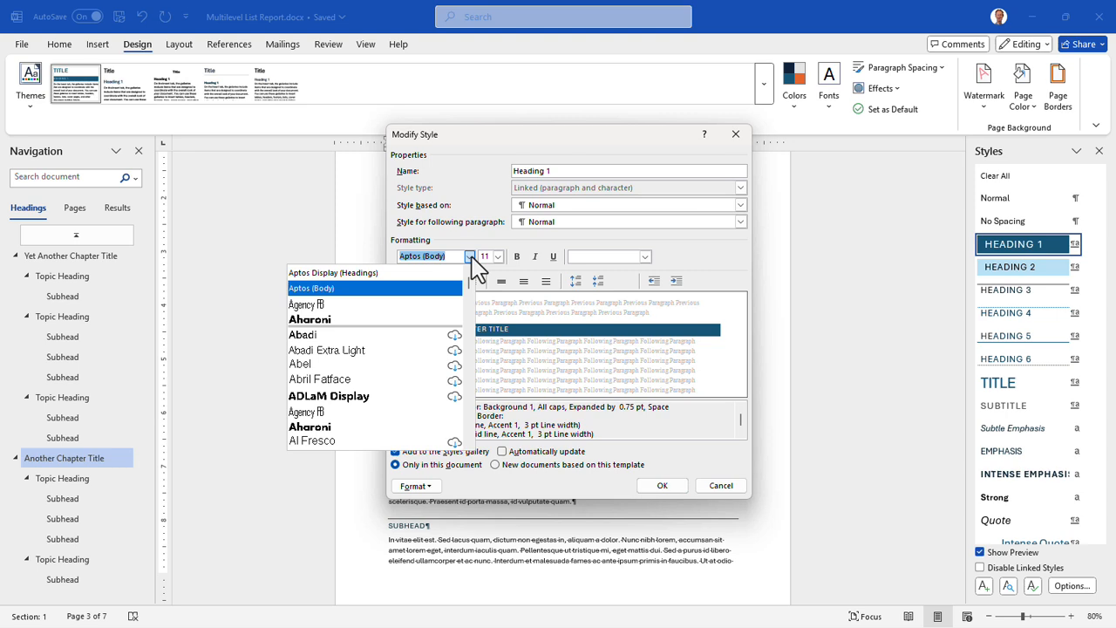
left_click(498, 258)
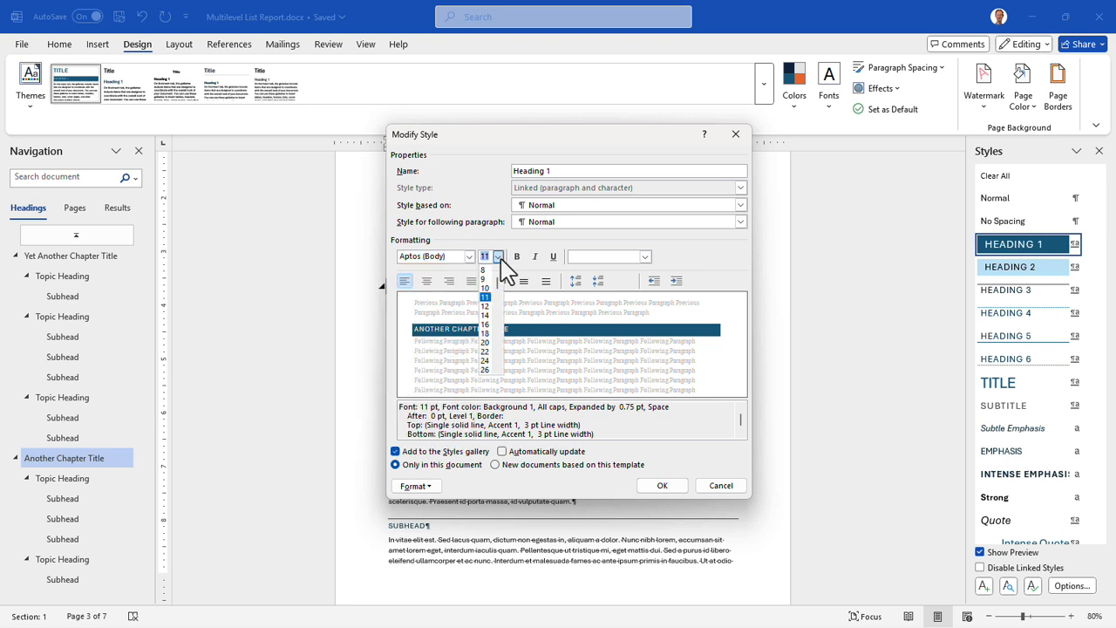
left_click(500, 259)
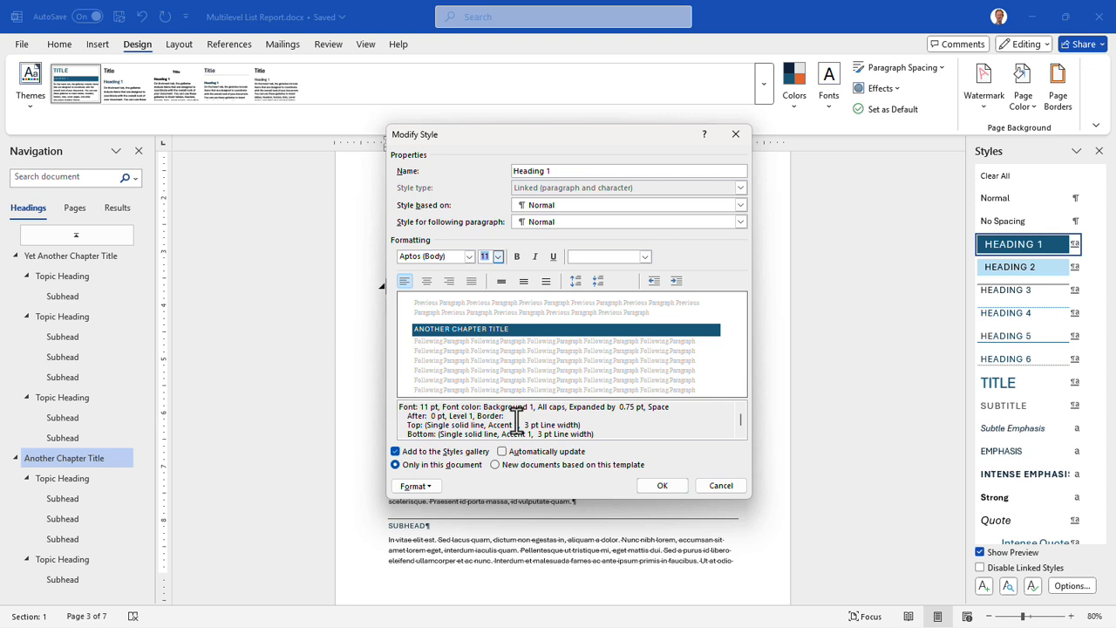
- Enable "Keep with next" and "Page break before" in the Heading 1 style's paragraph settings and save the style
left_click(426, 486)
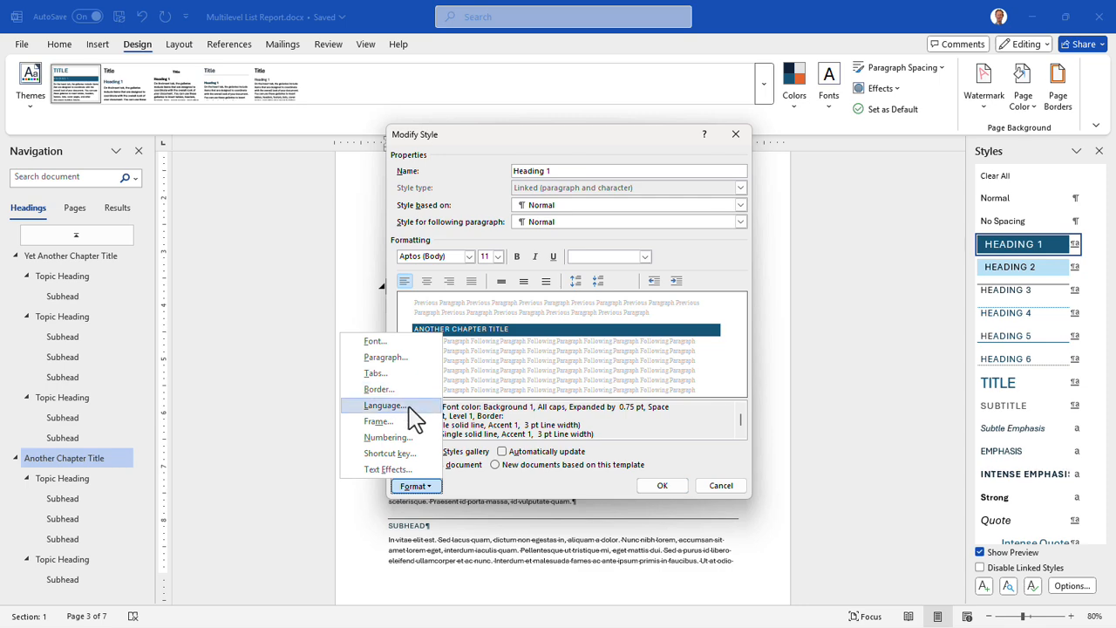
left_click(408, 358)
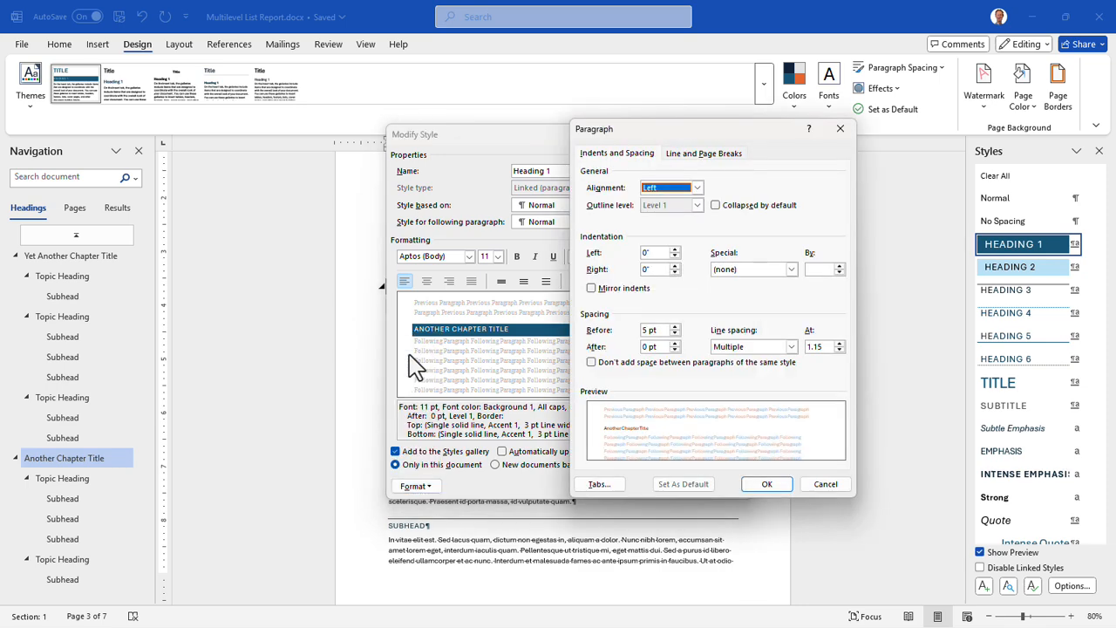
left_click(704, 154)
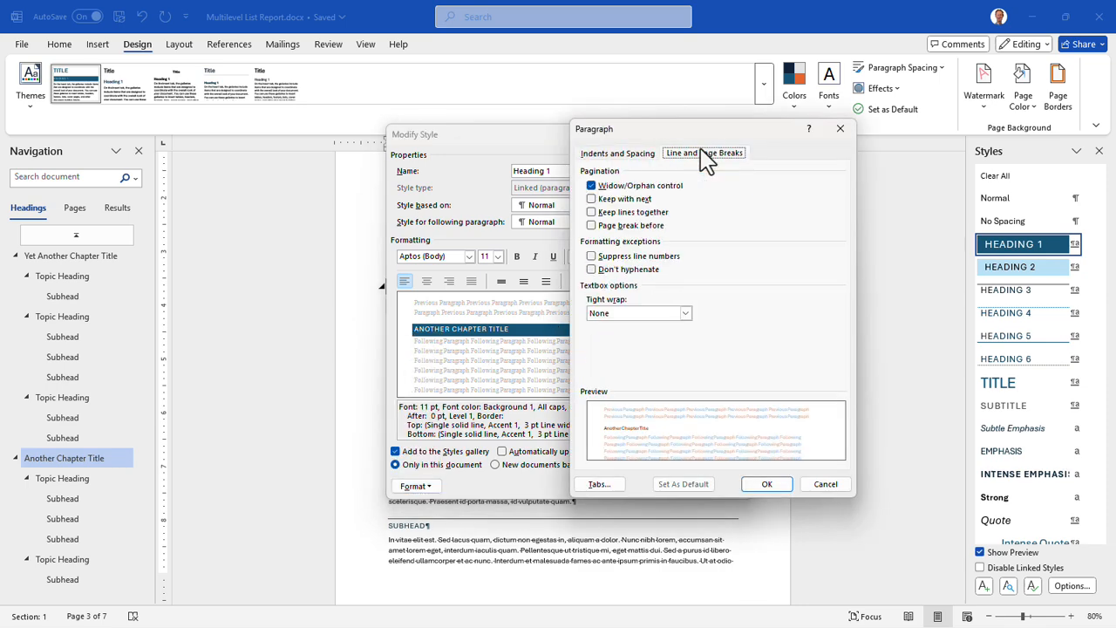
left_click(592, 199)
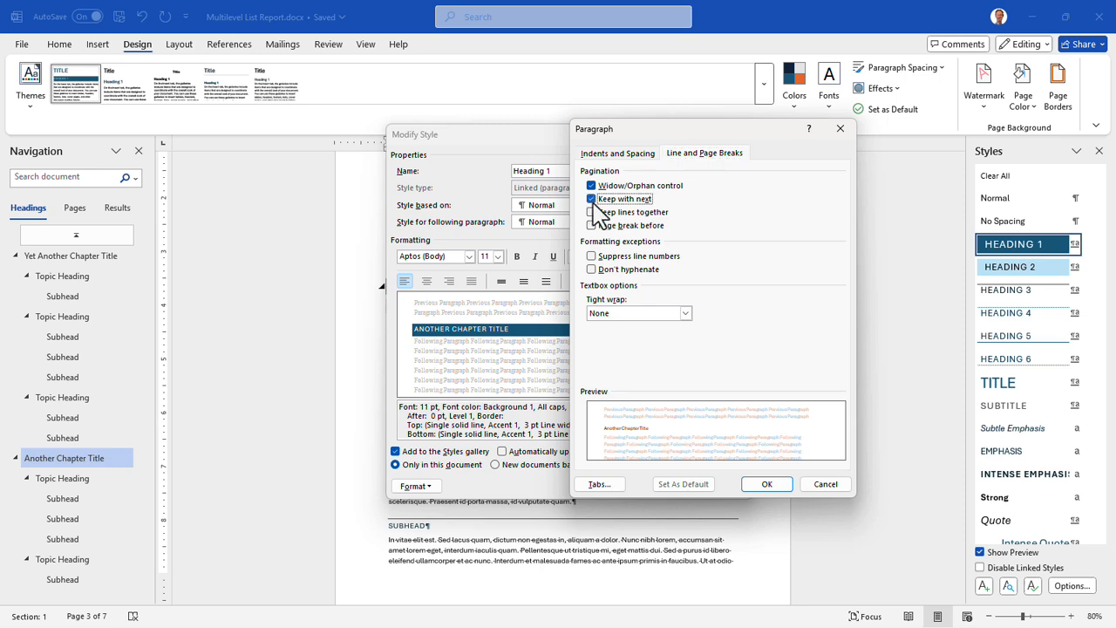
left_click(592, 225)
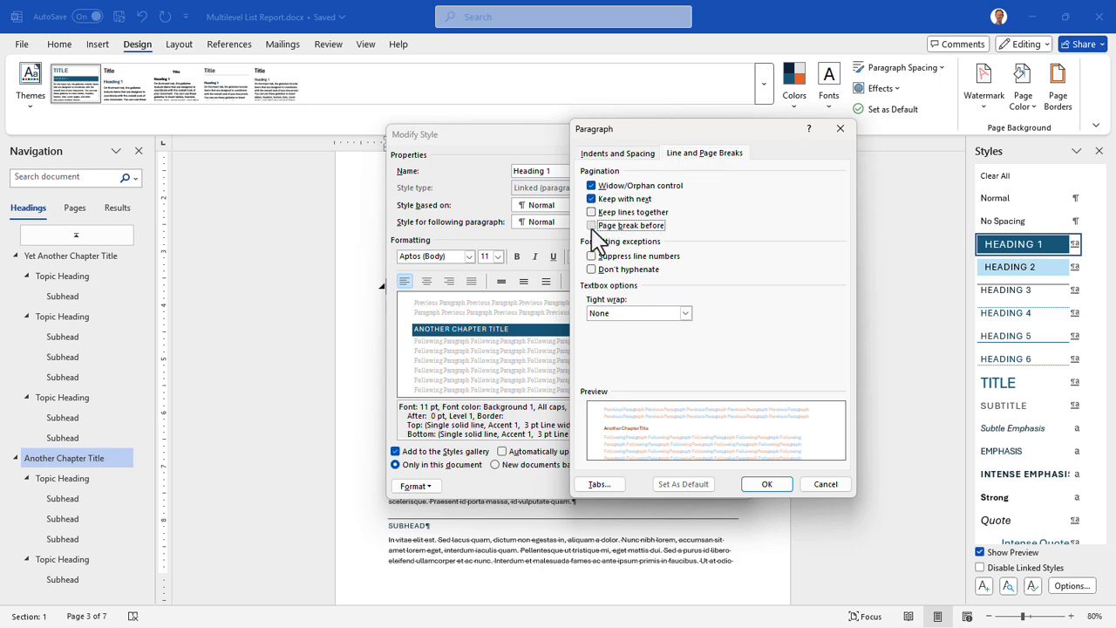
left_click(761, 485)
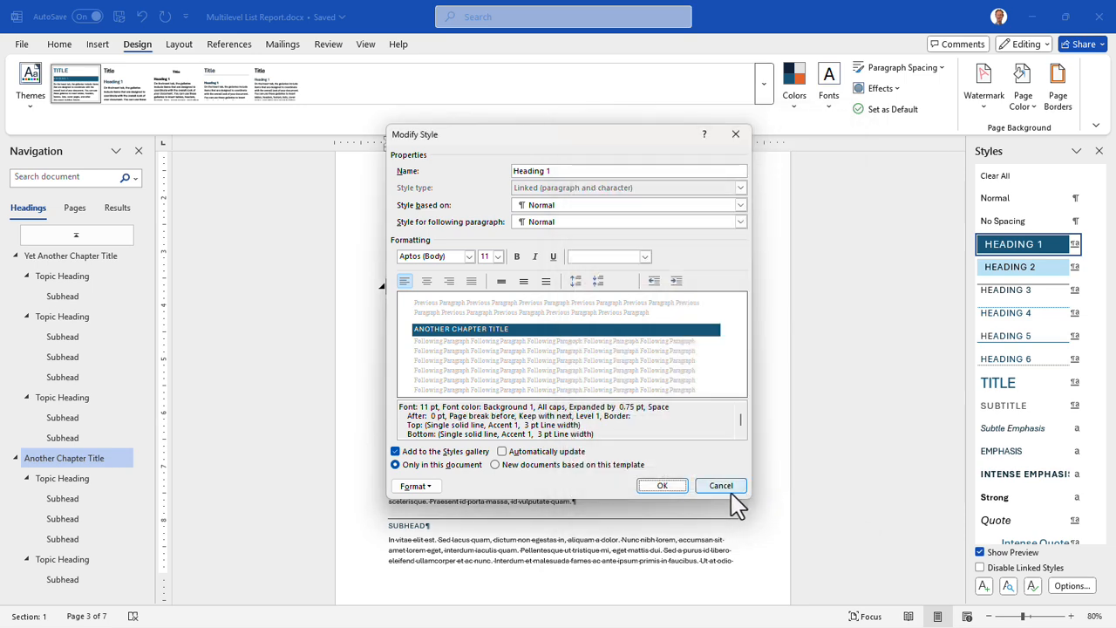
left_click(663, 484)
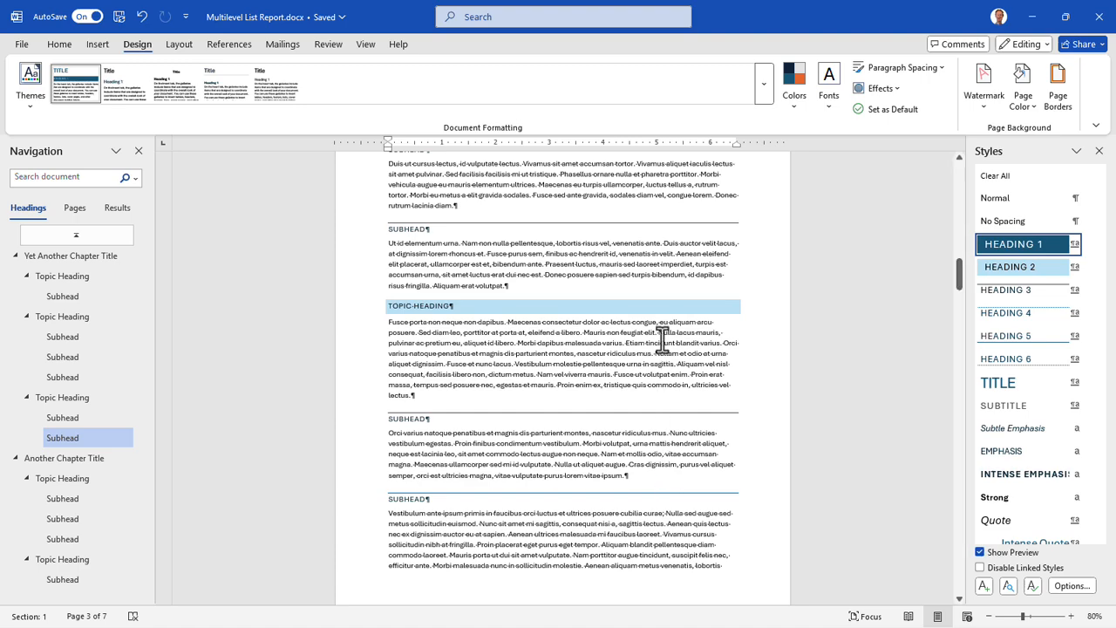
- Open the Heading 2 style for modification and base it on Heading 1
left_click_drag(960, 279, 950, 352)
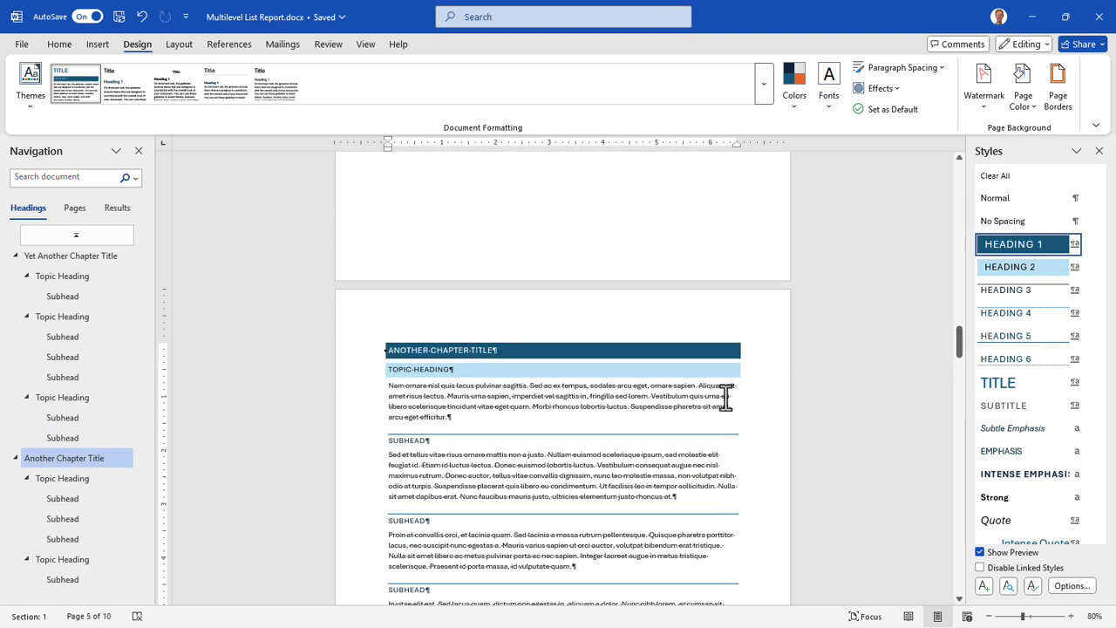
left_click(961, 537)
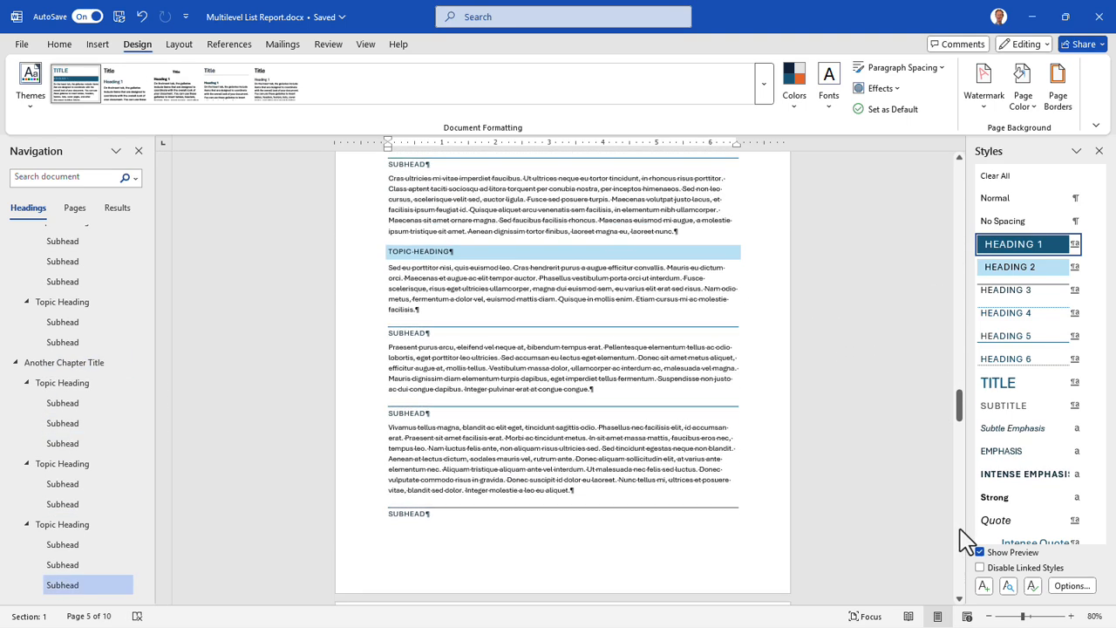
left_click(426, 515)
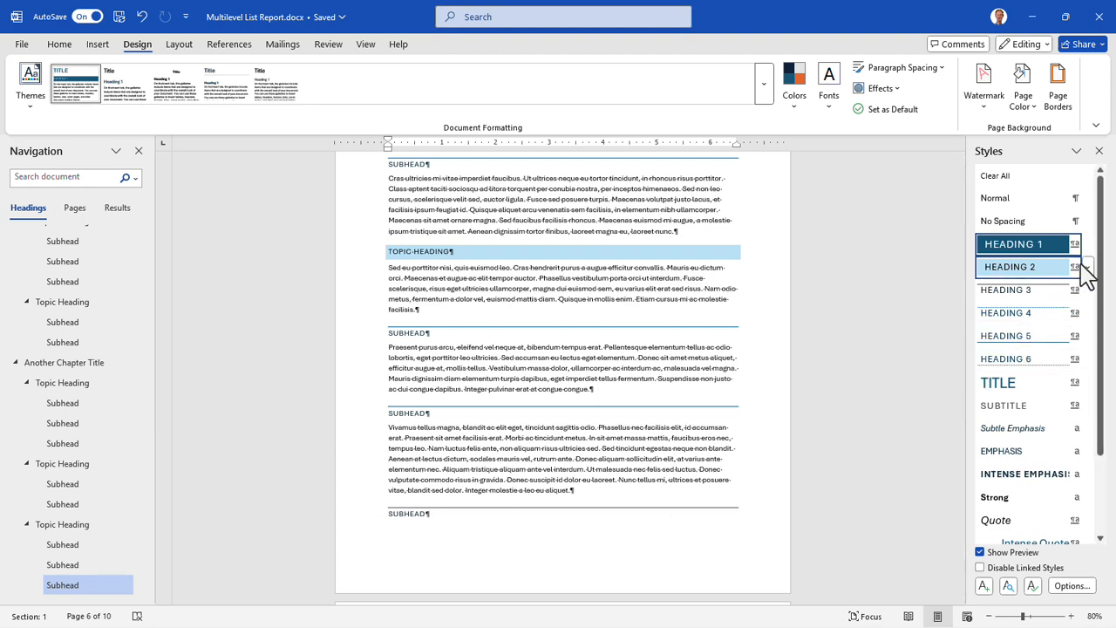
left_click(1088, 266)
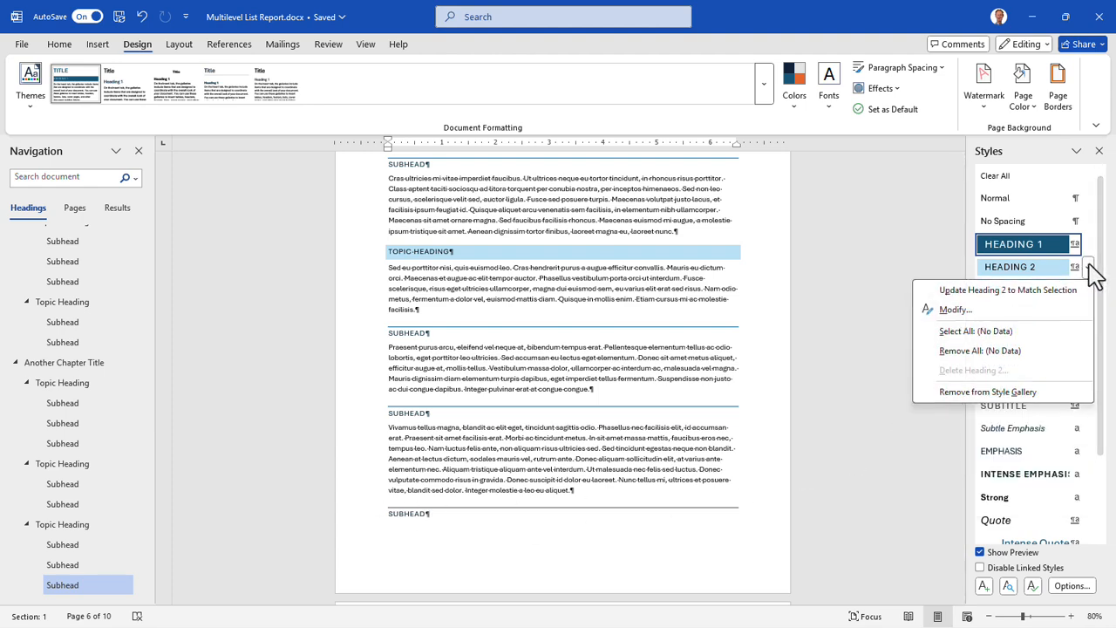
left_click(954, 309)
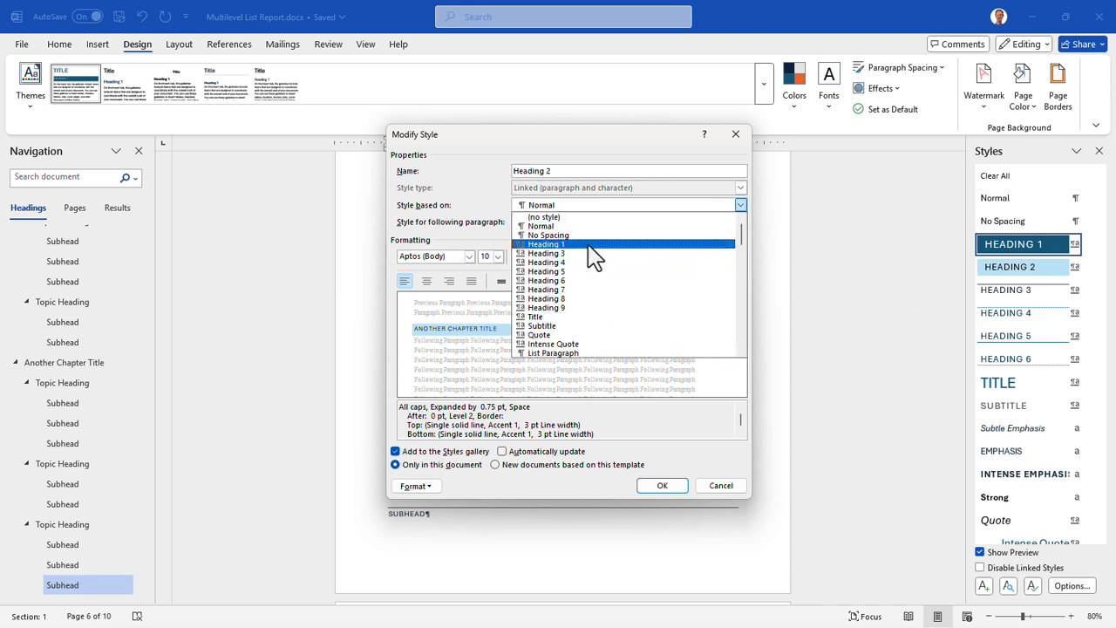
left_click(581, 249)
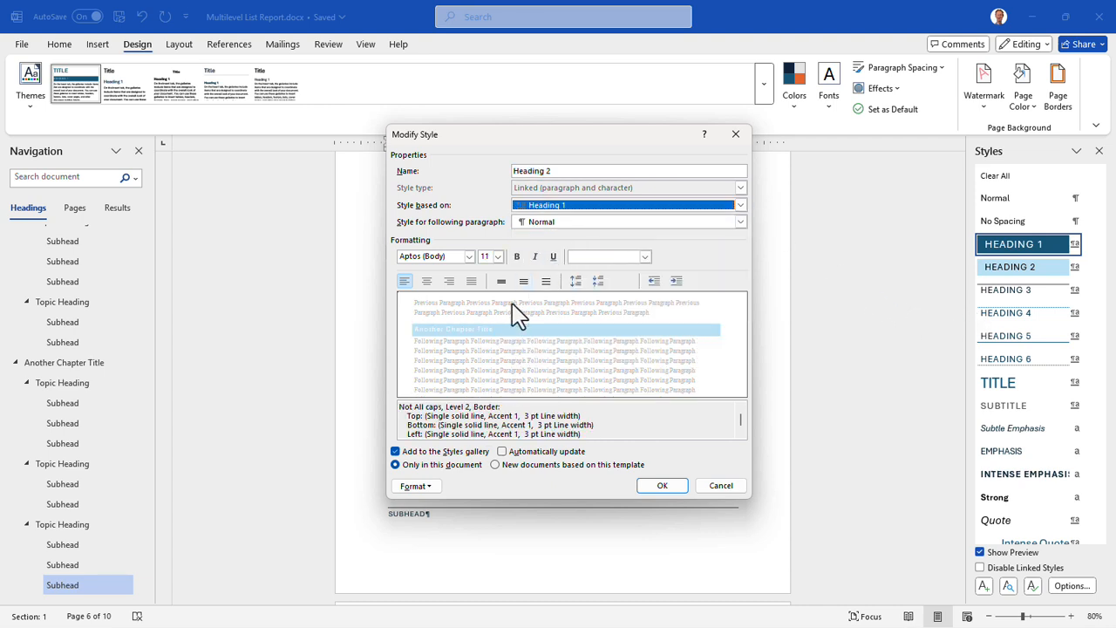
- Set the Heading 2 style's font color to the dark blue Text 2 theme color and enable All caps
left_click(416, 486)
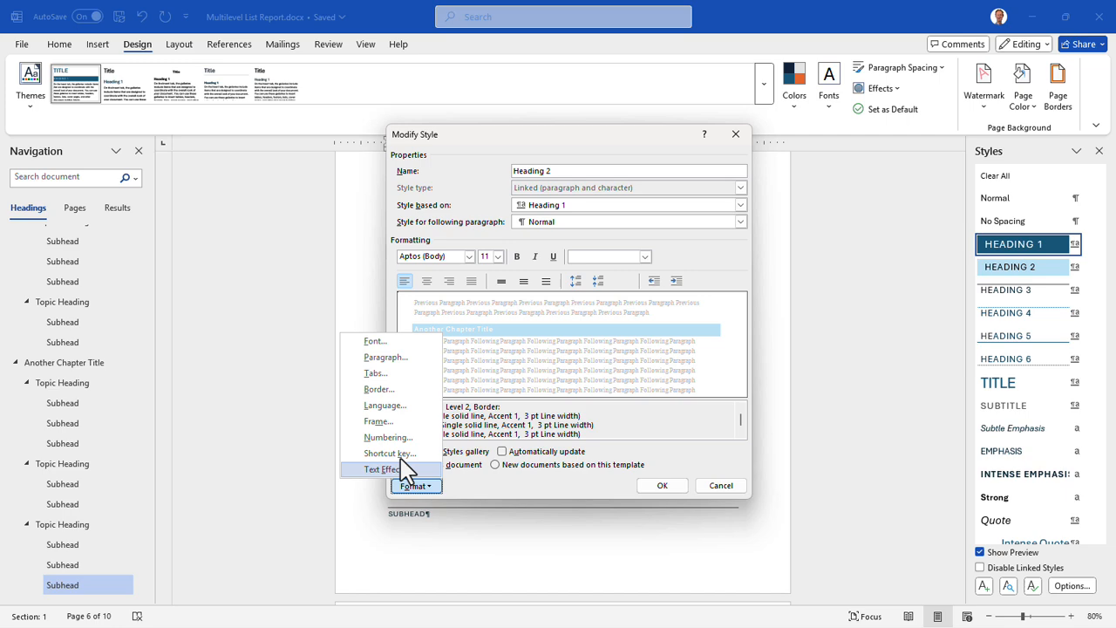
left_click(381, 341)
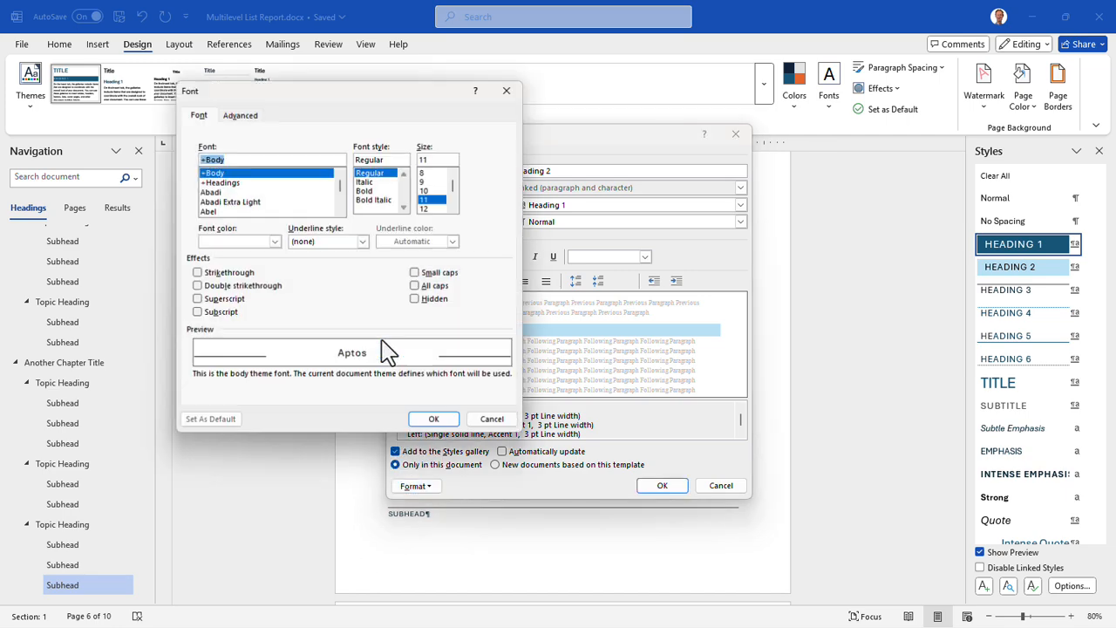
left_click(274, 242)
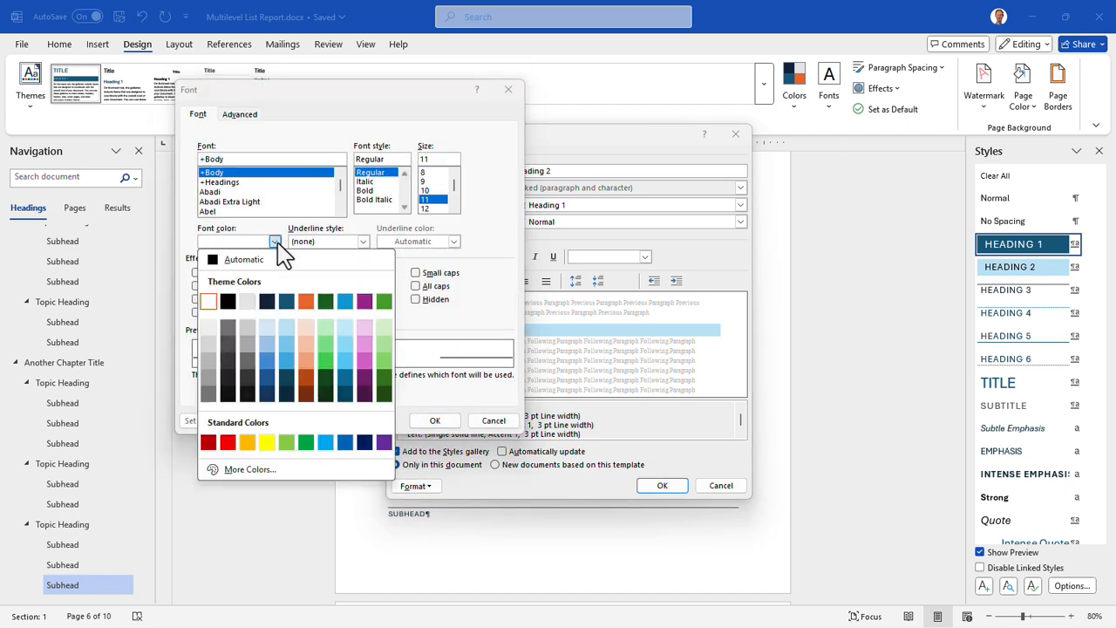
left_click(268, 302)
left_click(415, 287)
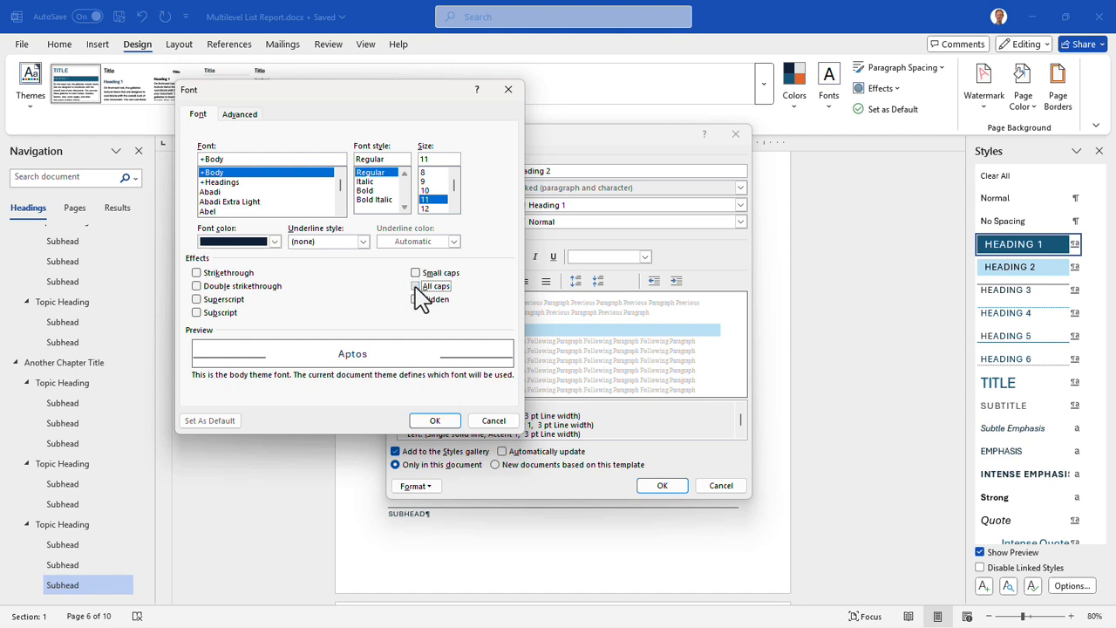
left_click(435, 420)
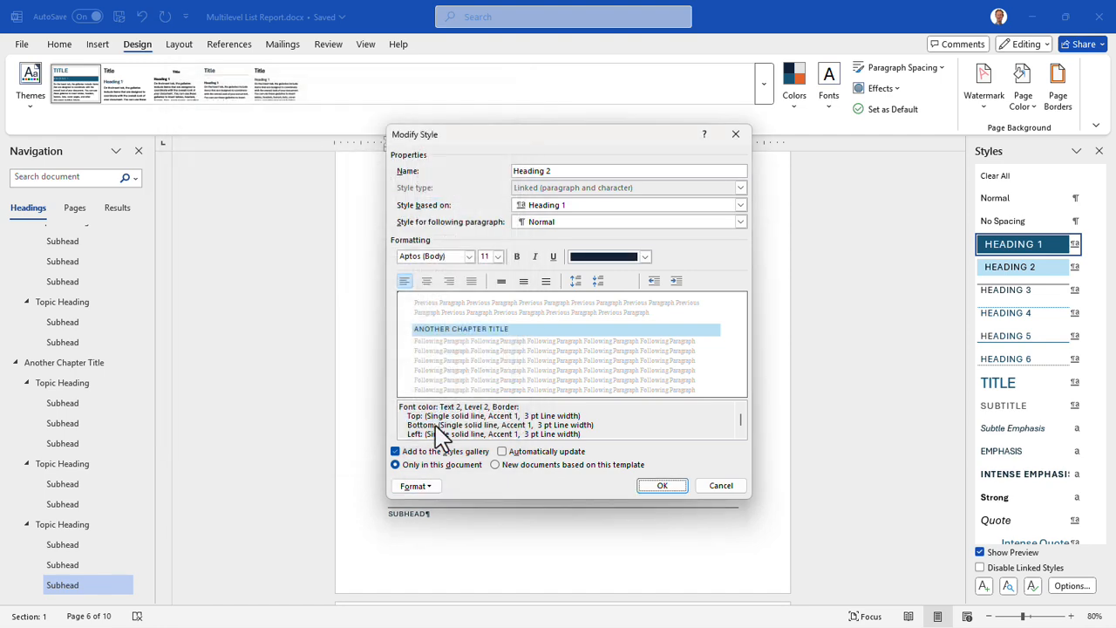
- Disable "Page break before" and set the spacing before to 24 pt for the Heading 2 style, and save it
left_click(415, 488)
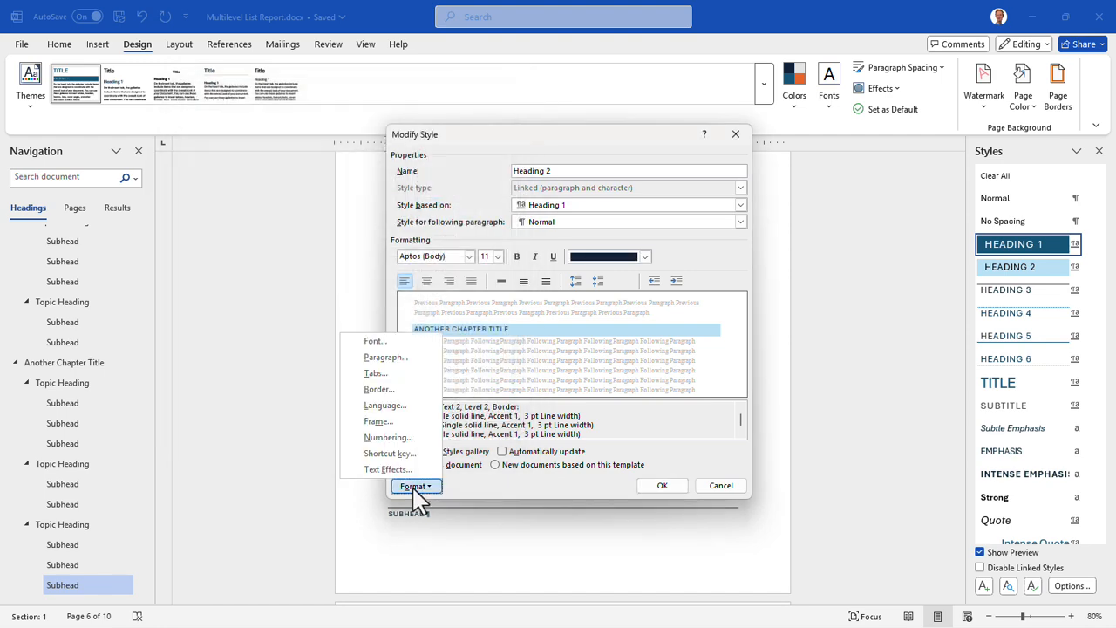
left_click(406, 359)
left_click(593, 227)
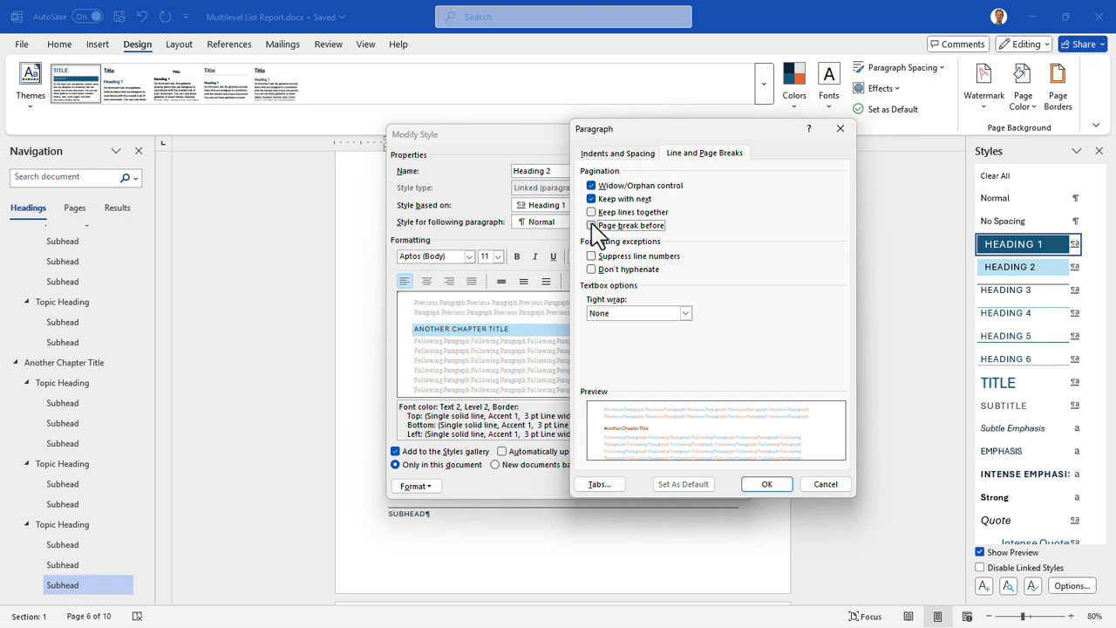
left_click(639, 154)
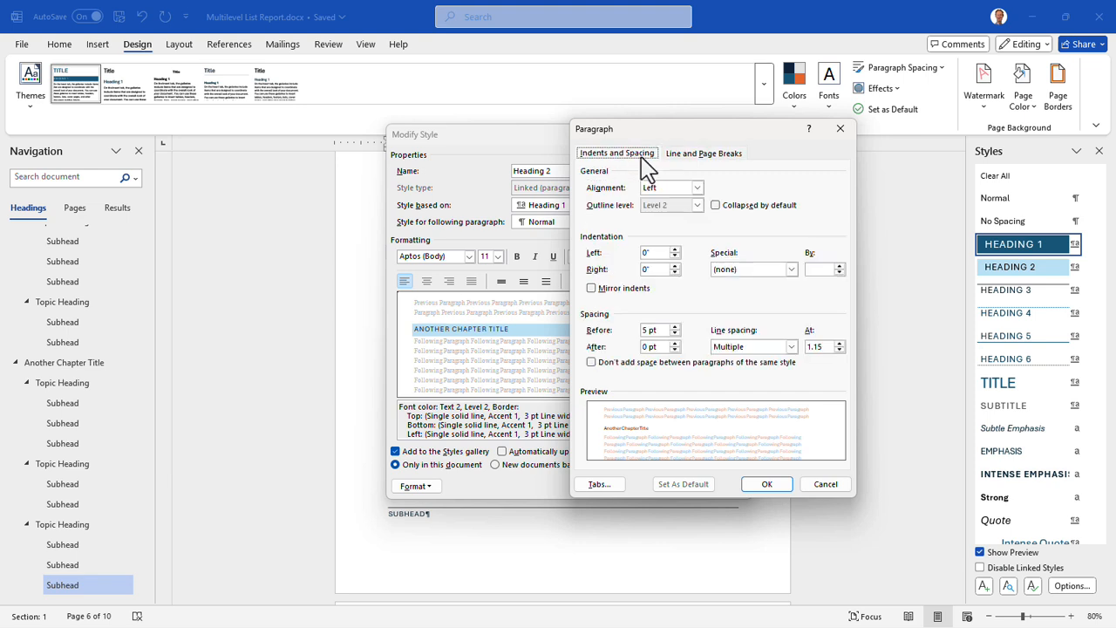
left_click(674, 326)
left_click(674, 326)
left_click(675, 326)
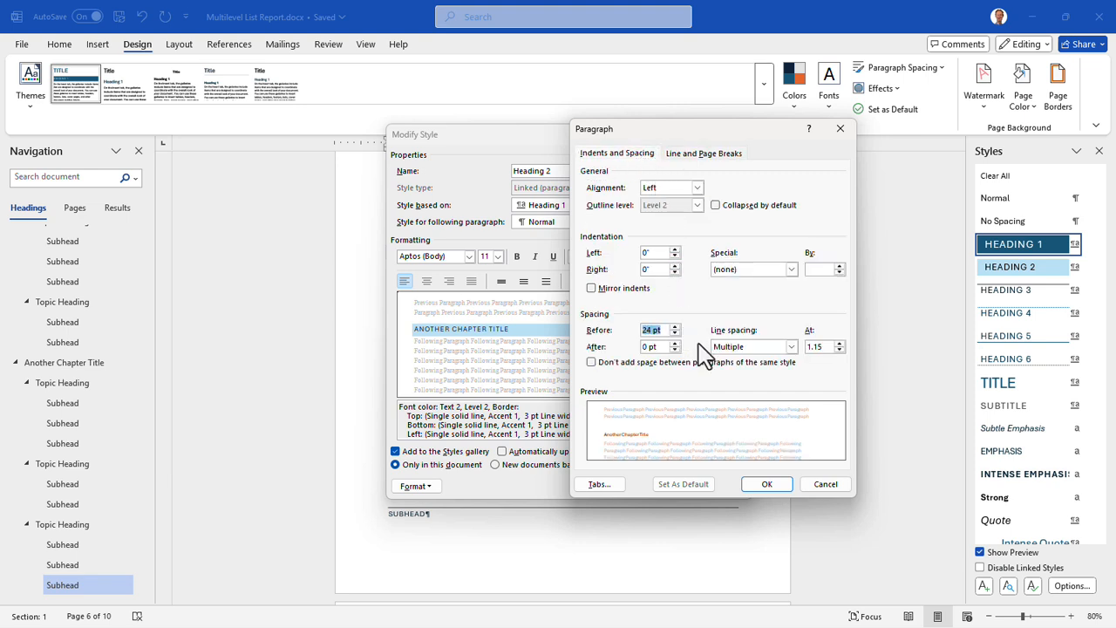
left_click(762, 484)
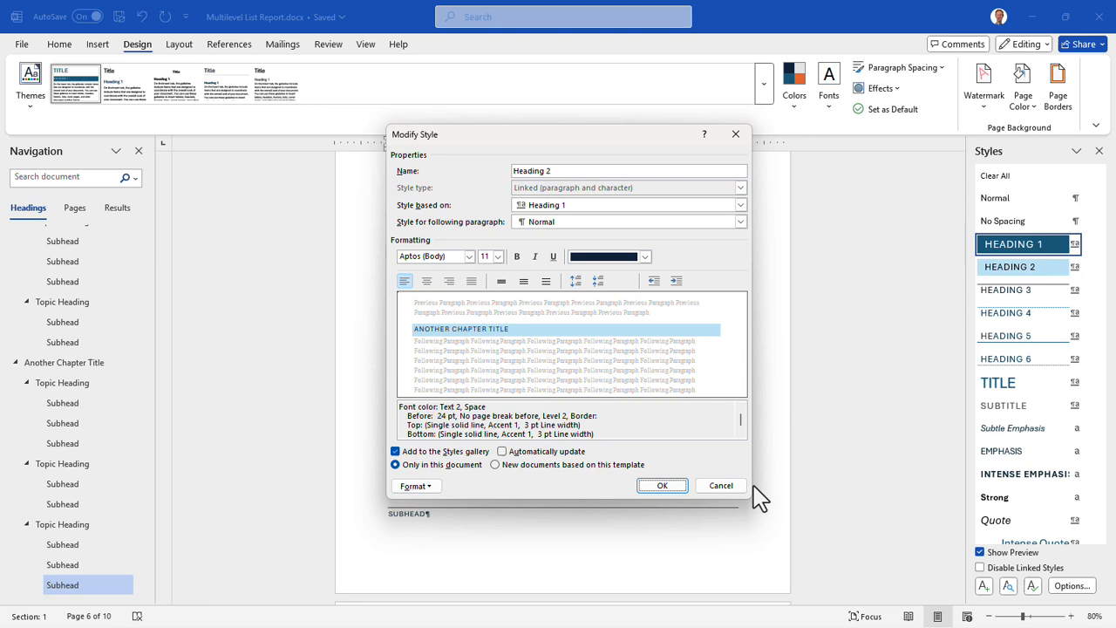
left_click(662, 483)
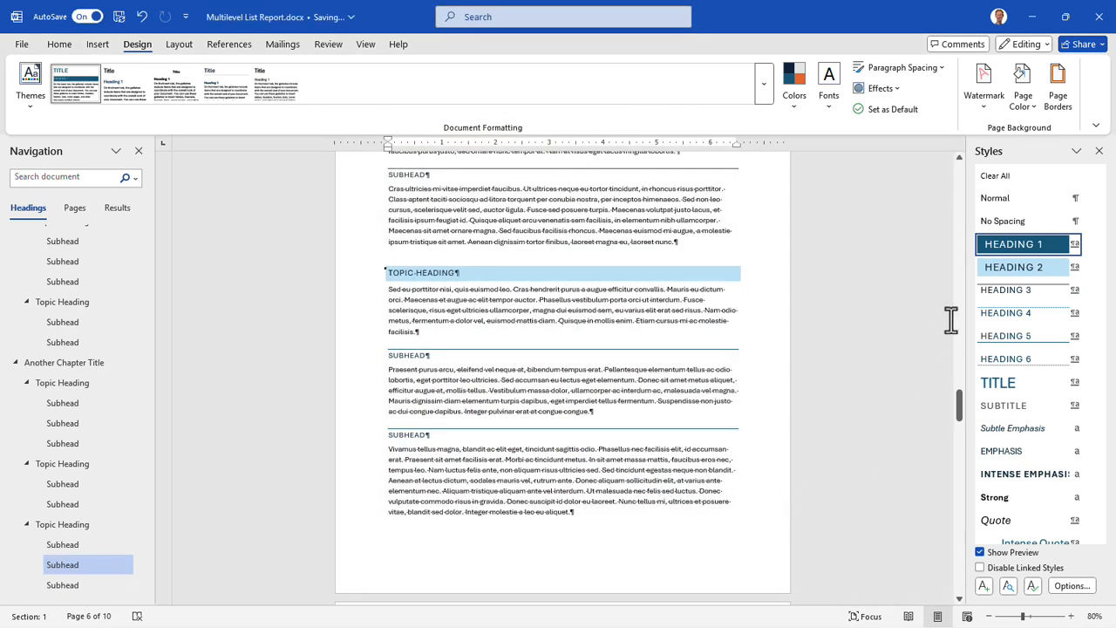
- Open the Heading 3 style for modification and base it on Heading 2
left_click(1089, 290)
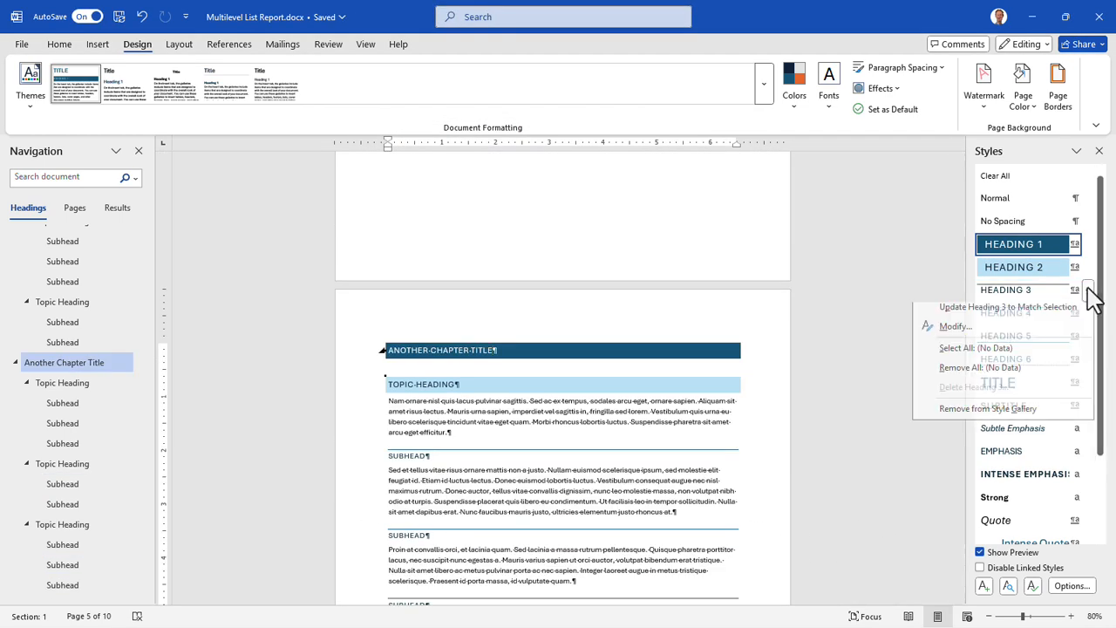
left_click(979, 336)
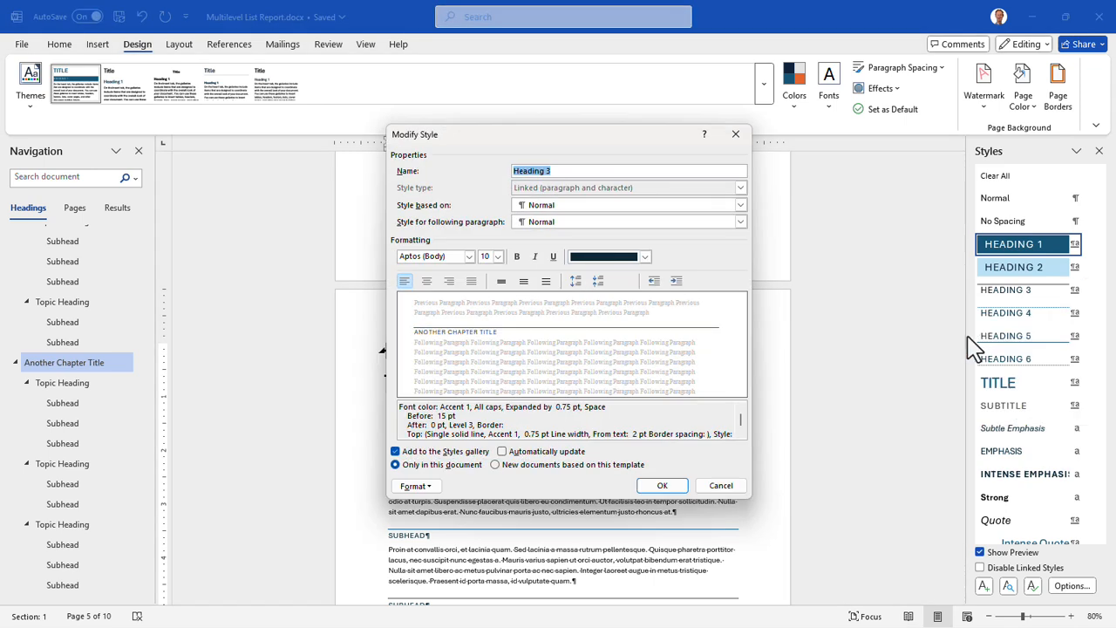
left_click(740, 206)
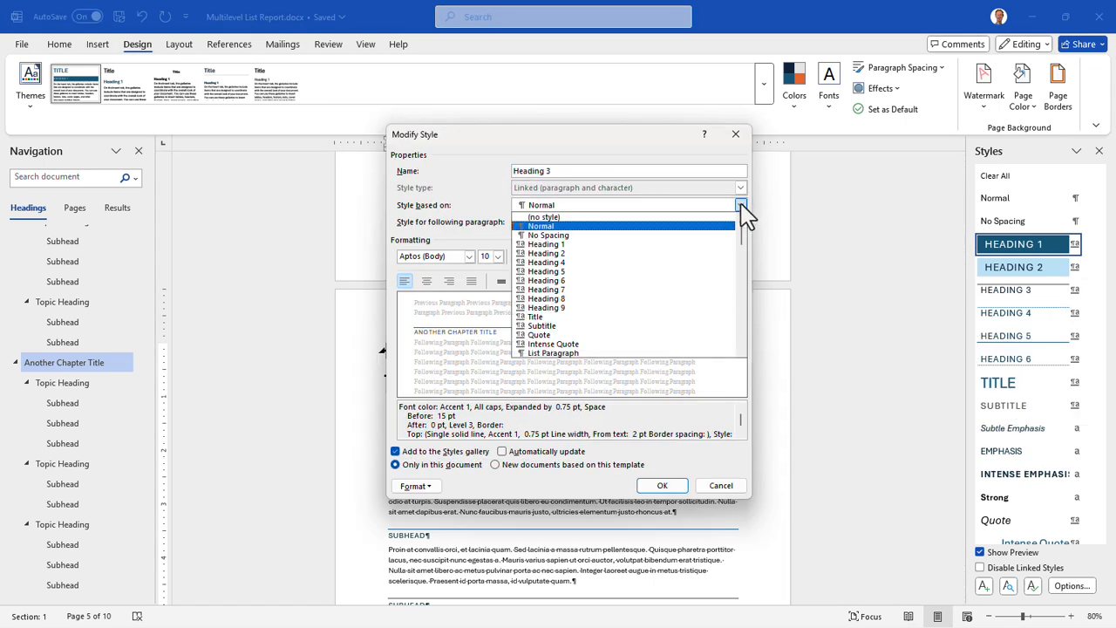
left_click(590, 253)
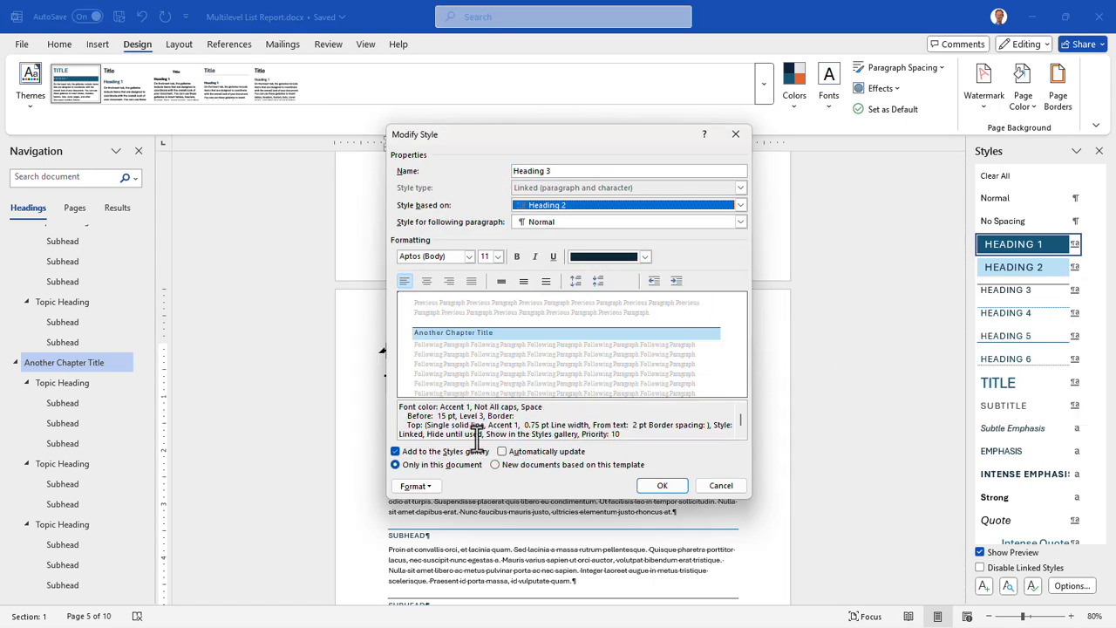
- Remove the paragraph shading fill from the Heading 3 style
left_click(417, 487)
left_click(388, 390)
left_click(744, 210)
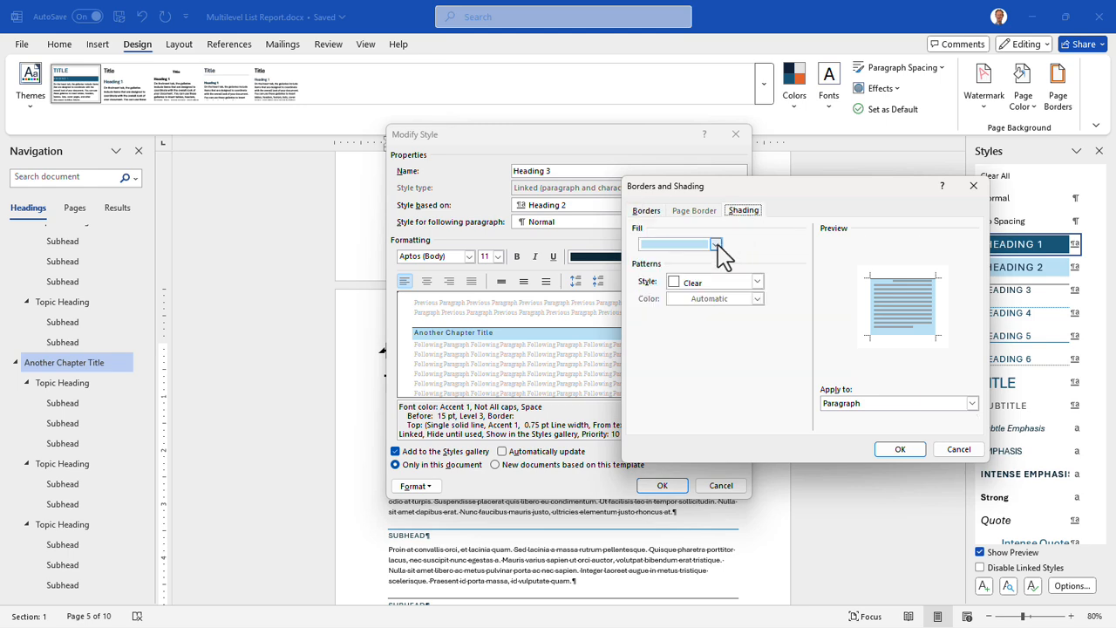
left_click(715, 244)
left_click(684, 450)
- Remove the bottom, left and right borders from the Heading 3 style, keeping only the top border, and save the style
left_click(646, 210)
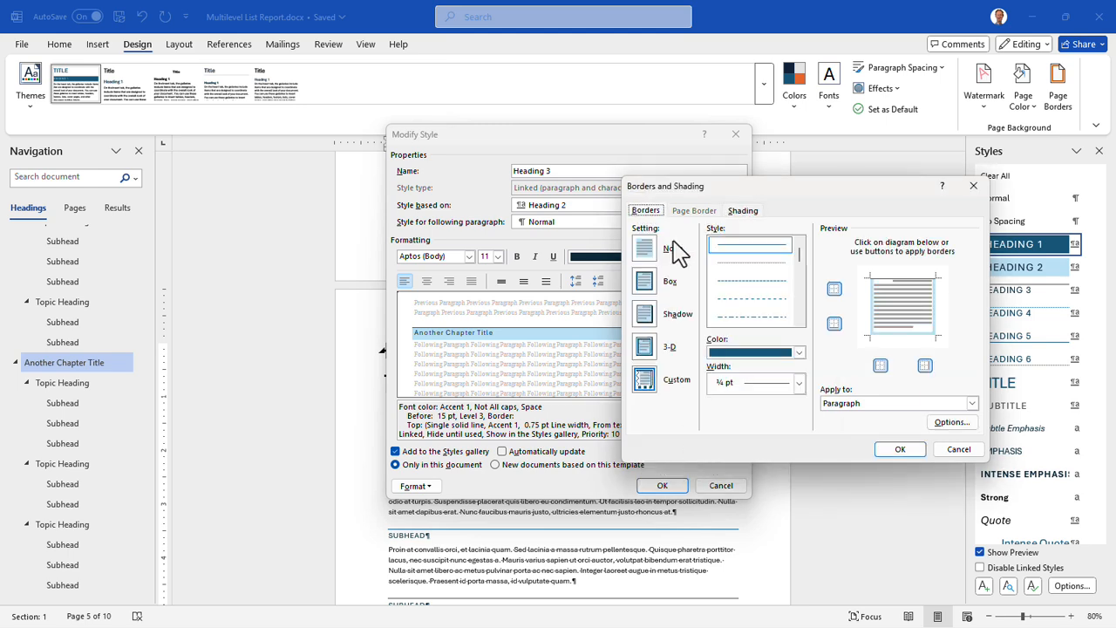
left_click(832, 324)
left_click(877, 365)
left_click(924, 367)
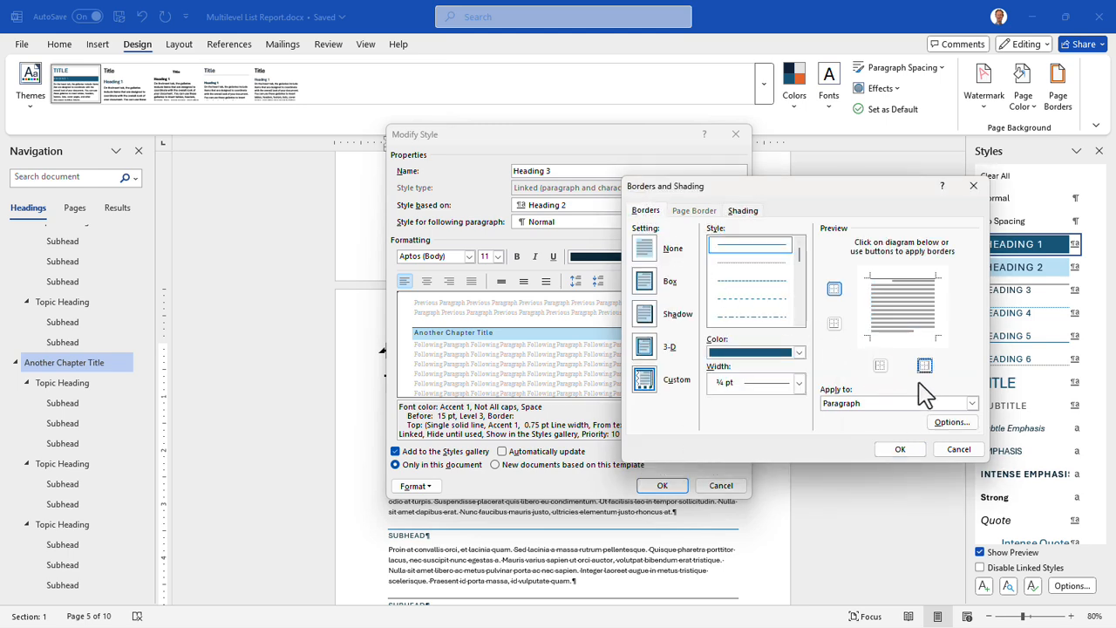
left_click(896, 448)
left_click(664, 486)
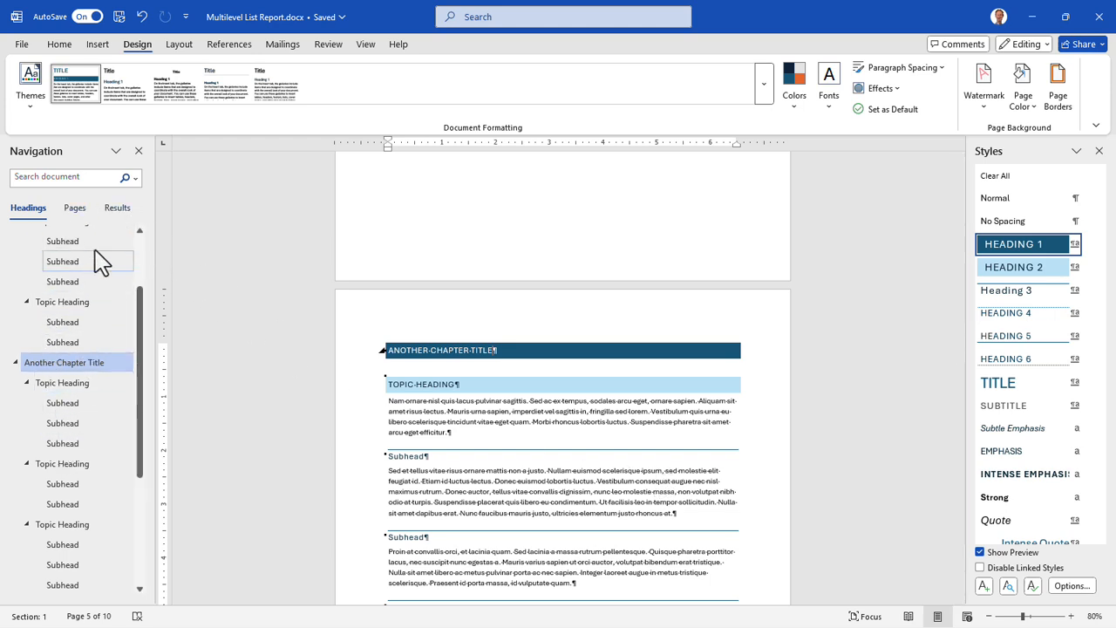
- Close the Navigation pane and turn it back on
left_click(139, 151)
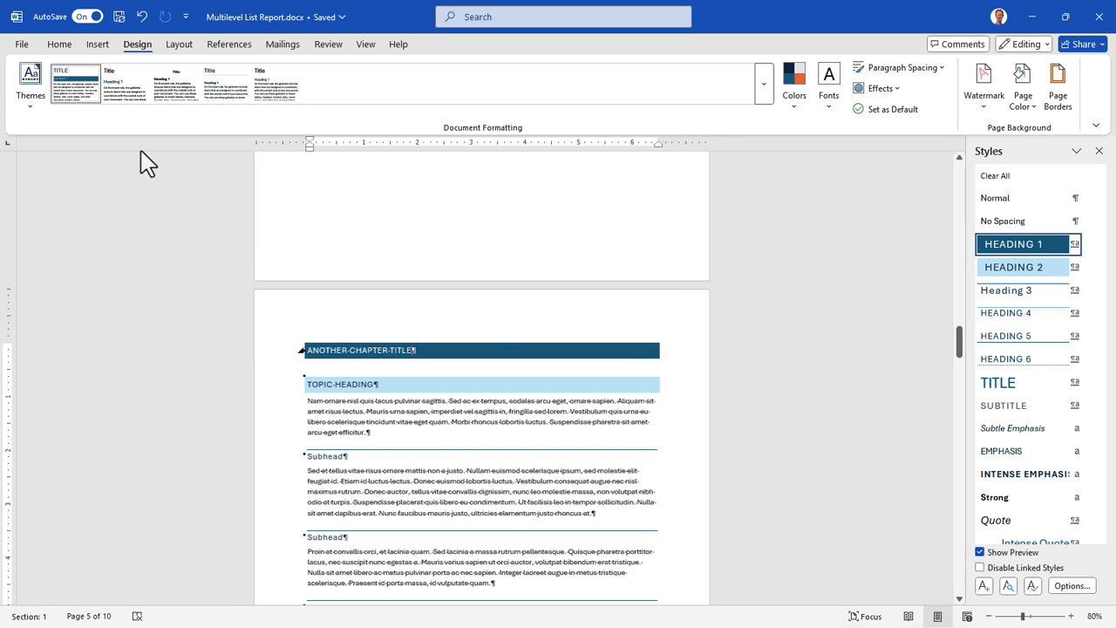
left_click(368, 47)
left_click(364, 109)
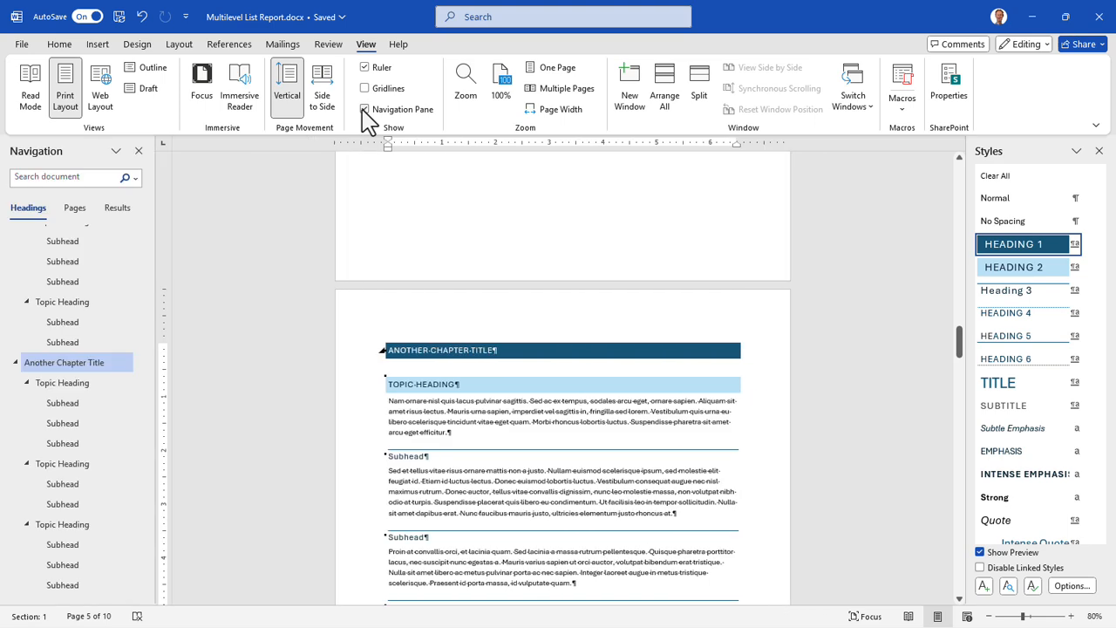
- Switch to Outline view, turn off text formatting, and show the headings through Level 2, followed by Level 3
left_click(150, 73)
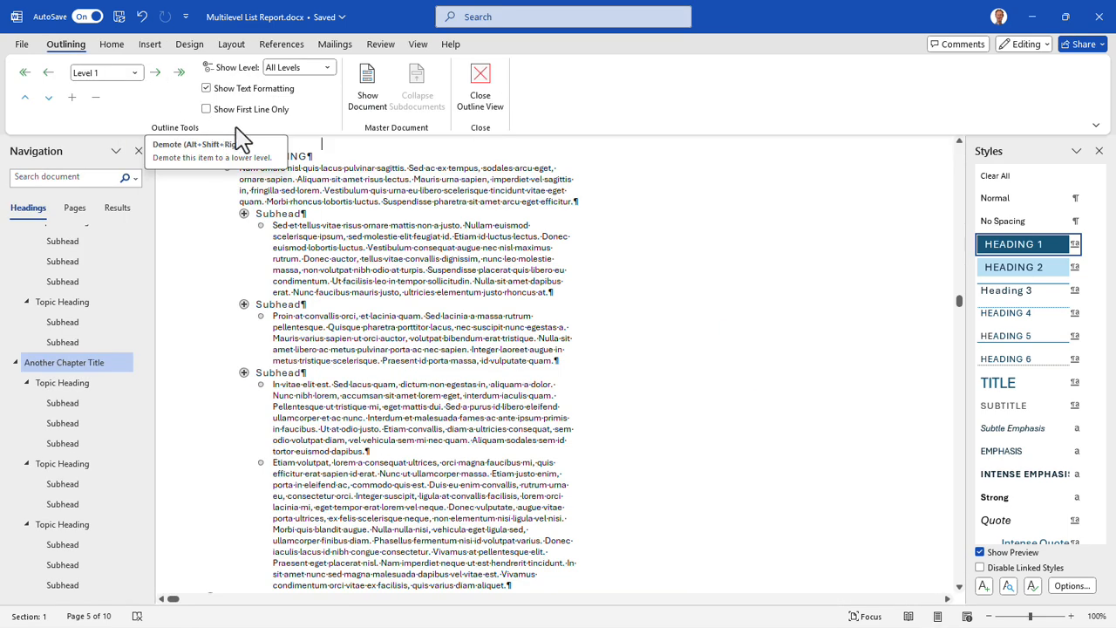
left_click(318, 69)
left_click(297, 101)
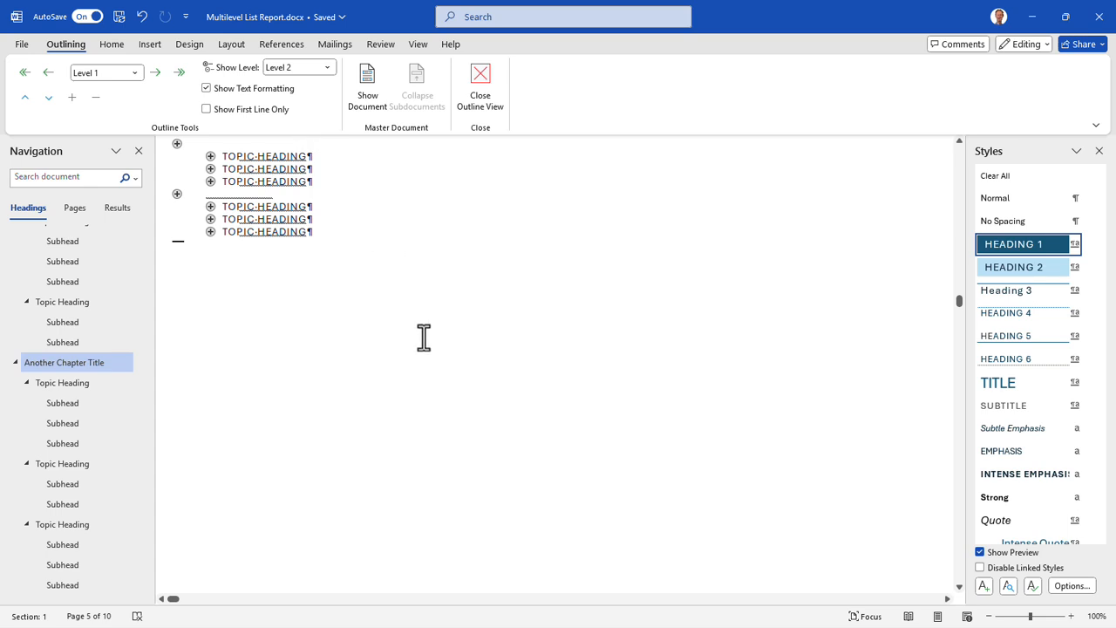
left_click(207, 88)
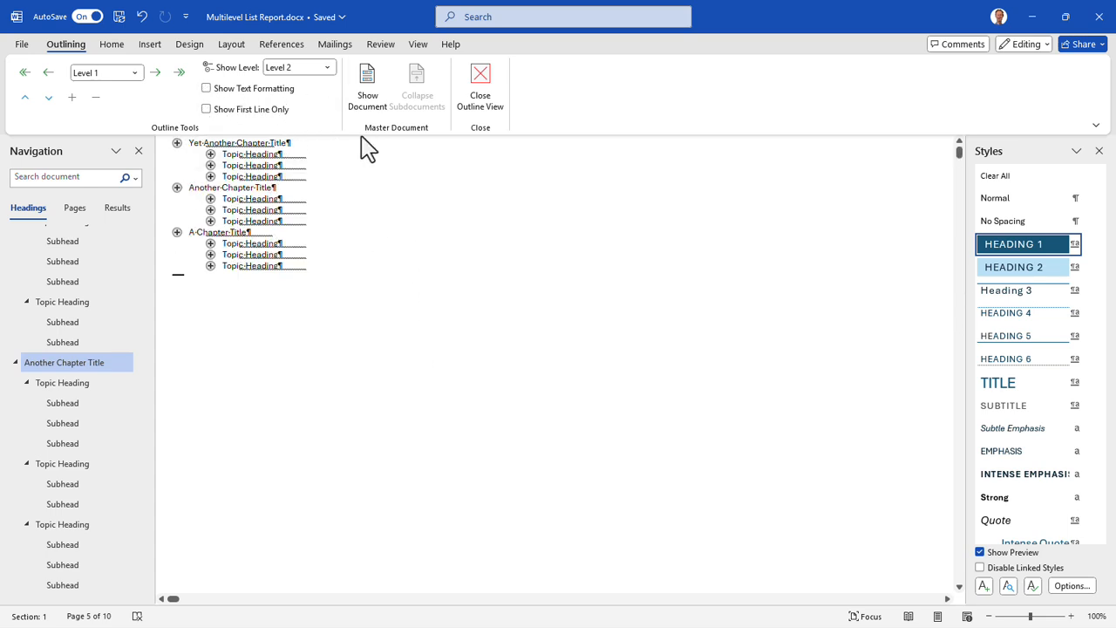
left_click(329, 68)
left_click(296, 116)
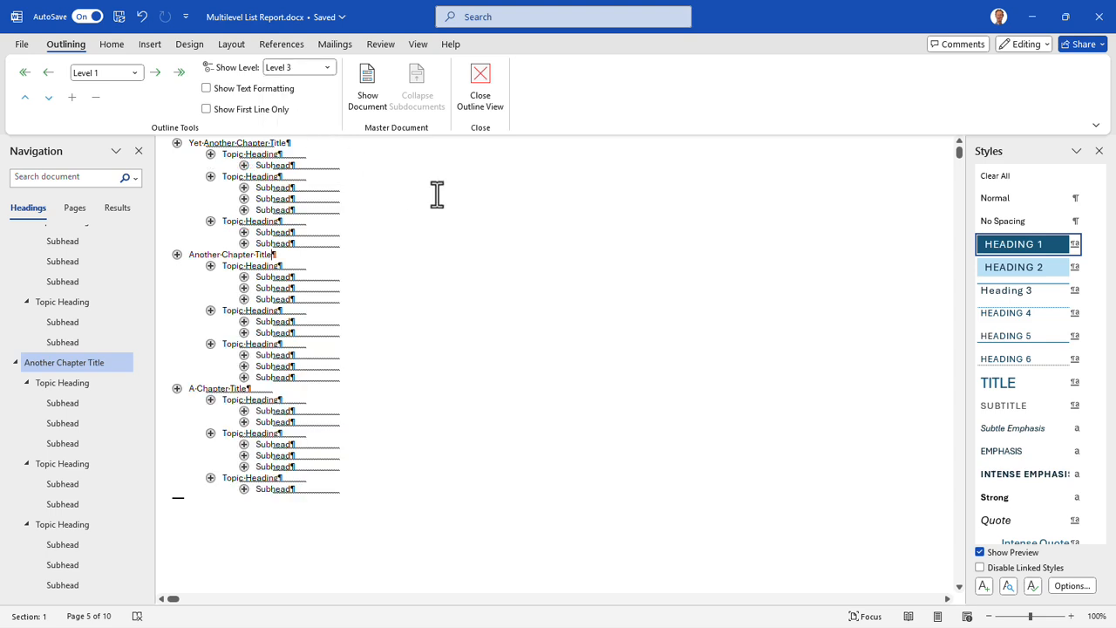